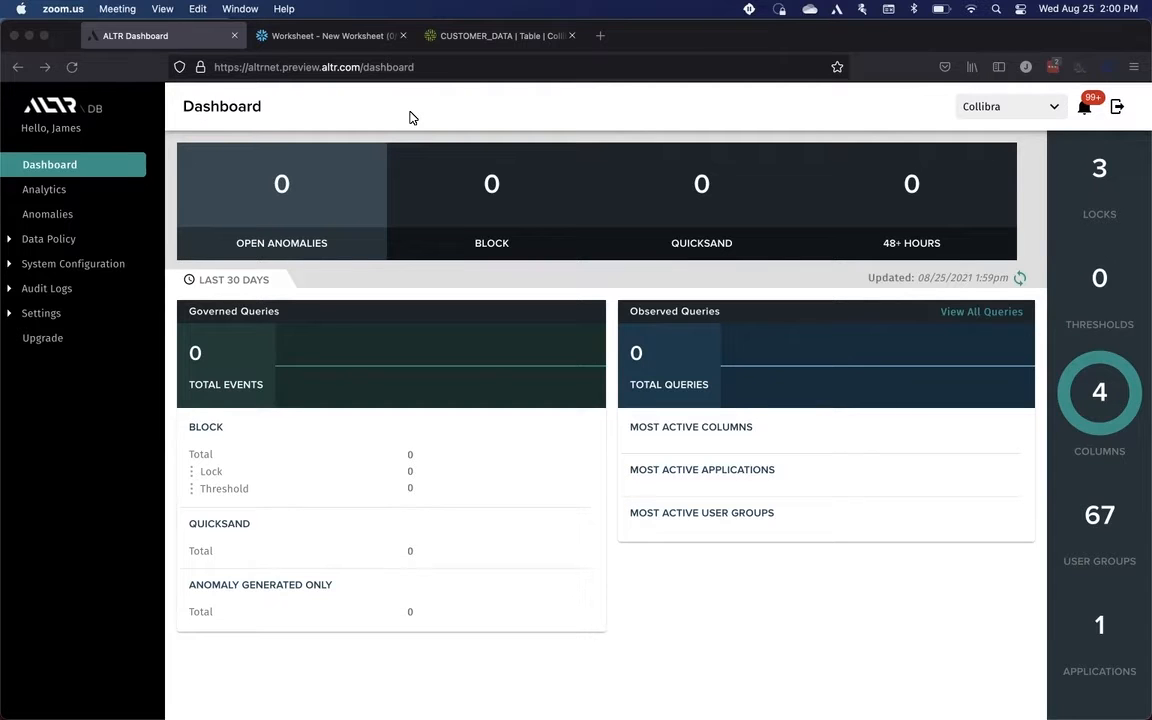
Step: Run the query selecting email_address from CUSTOMER_DATA in the Snowflake worksheet
left_click(359, 35)
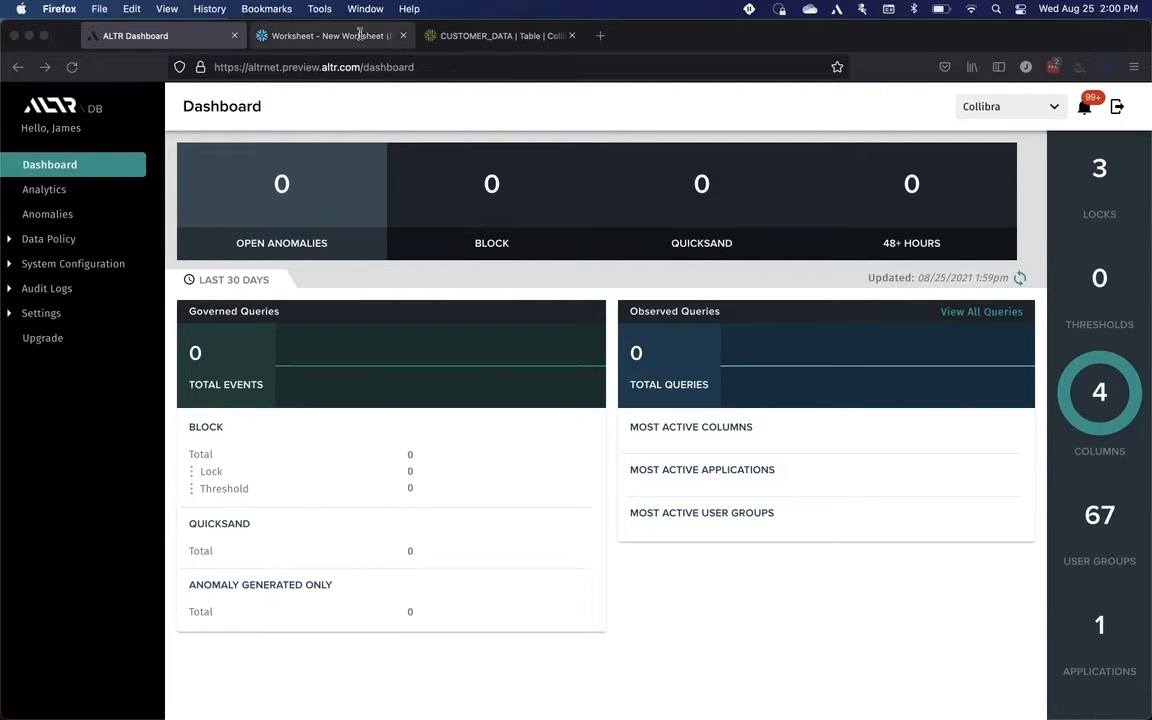
left_click(359, 35)
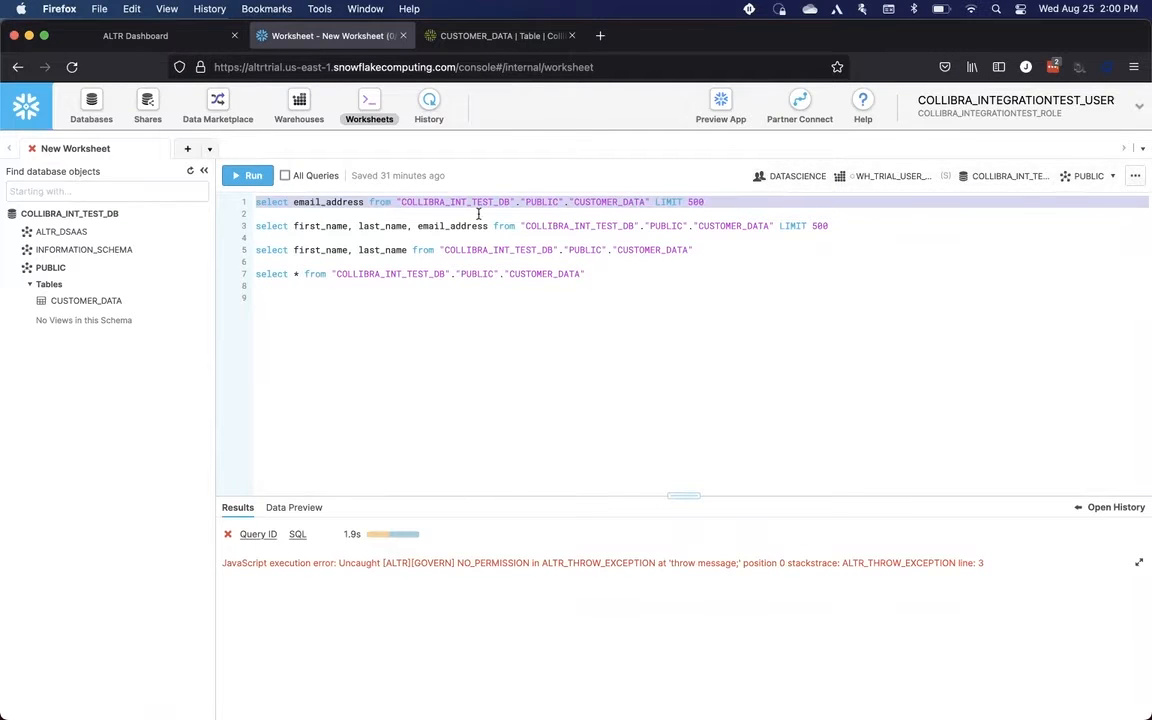
left_click(303, 210)
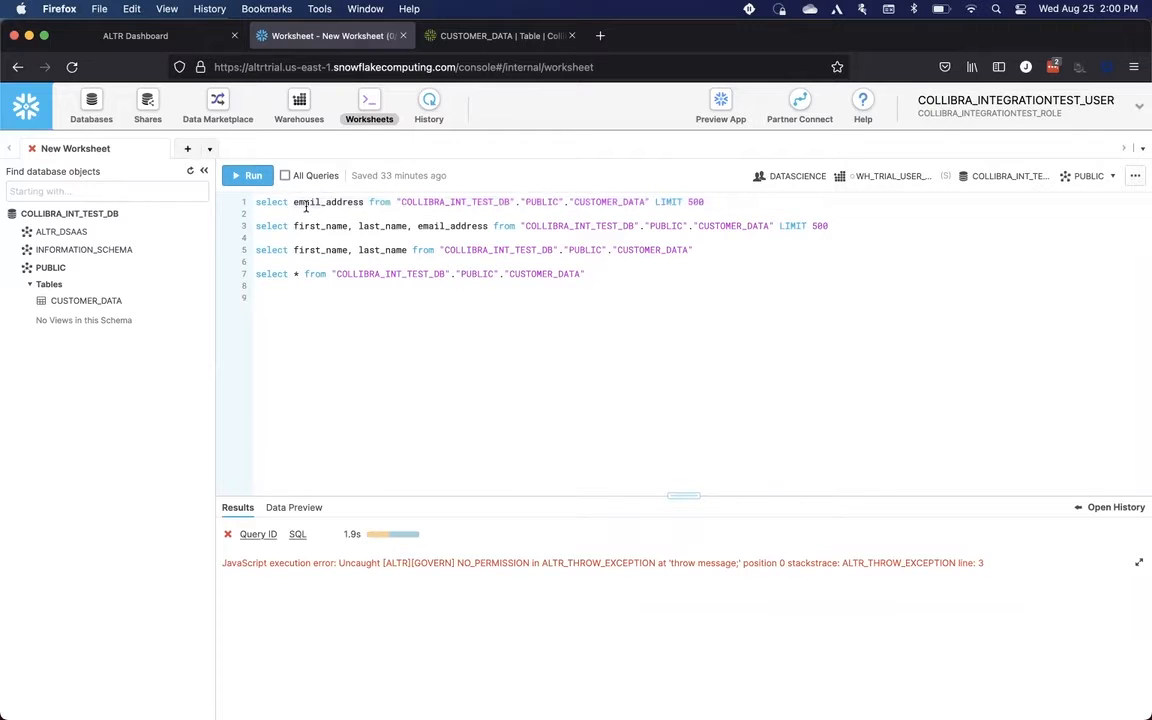
double_click(306, 204)
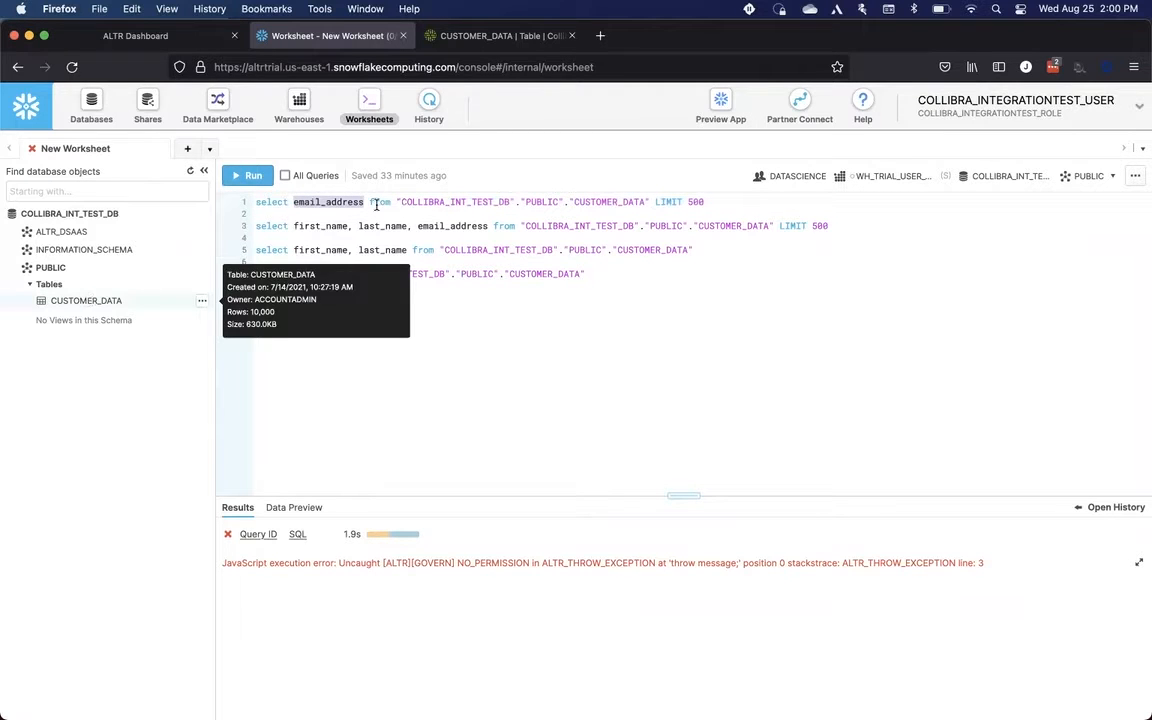
left_click(247, 175)
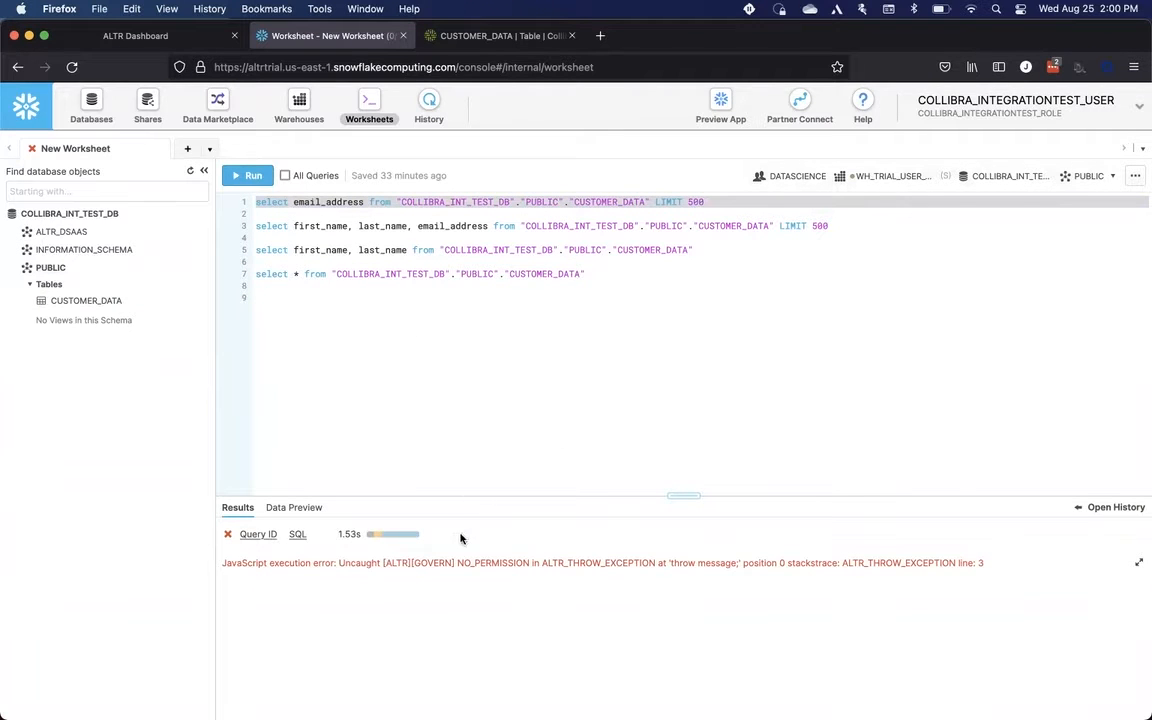
left_click_drag(456, 560, 530, 562)
Step: Open the details of the EMAIL_ADDRESS column of the CUSTOMER_DATA table in Collibra
left_click(506, 38)
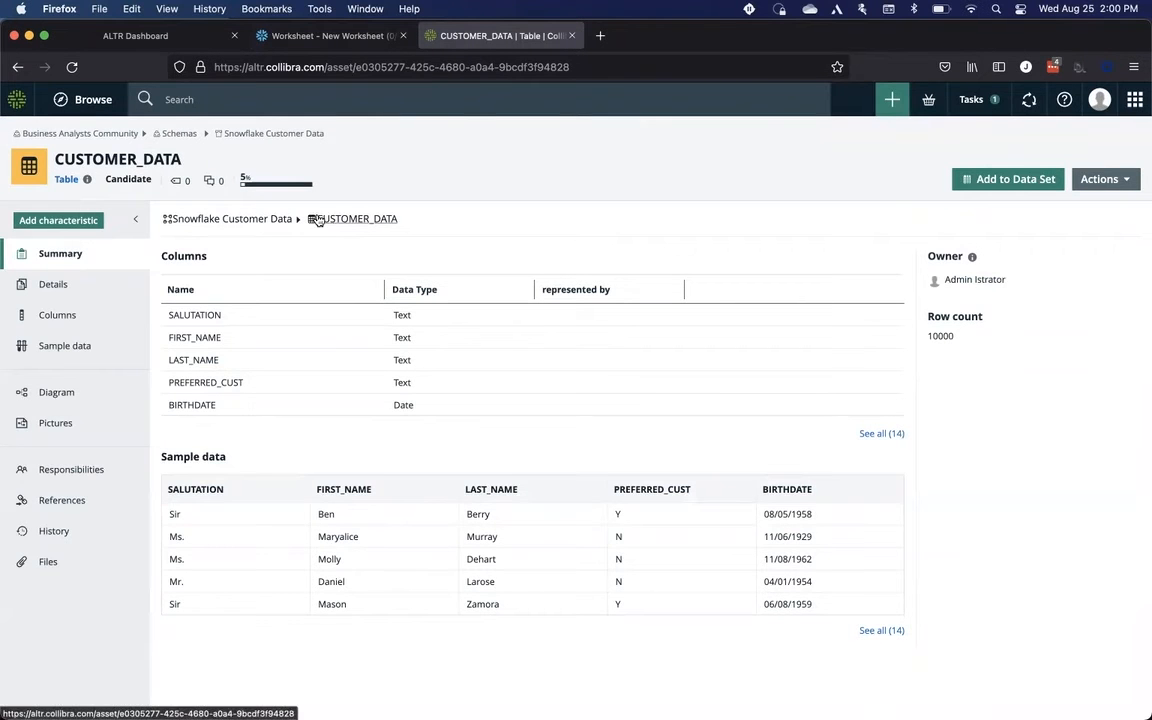
left_click(65, 314)
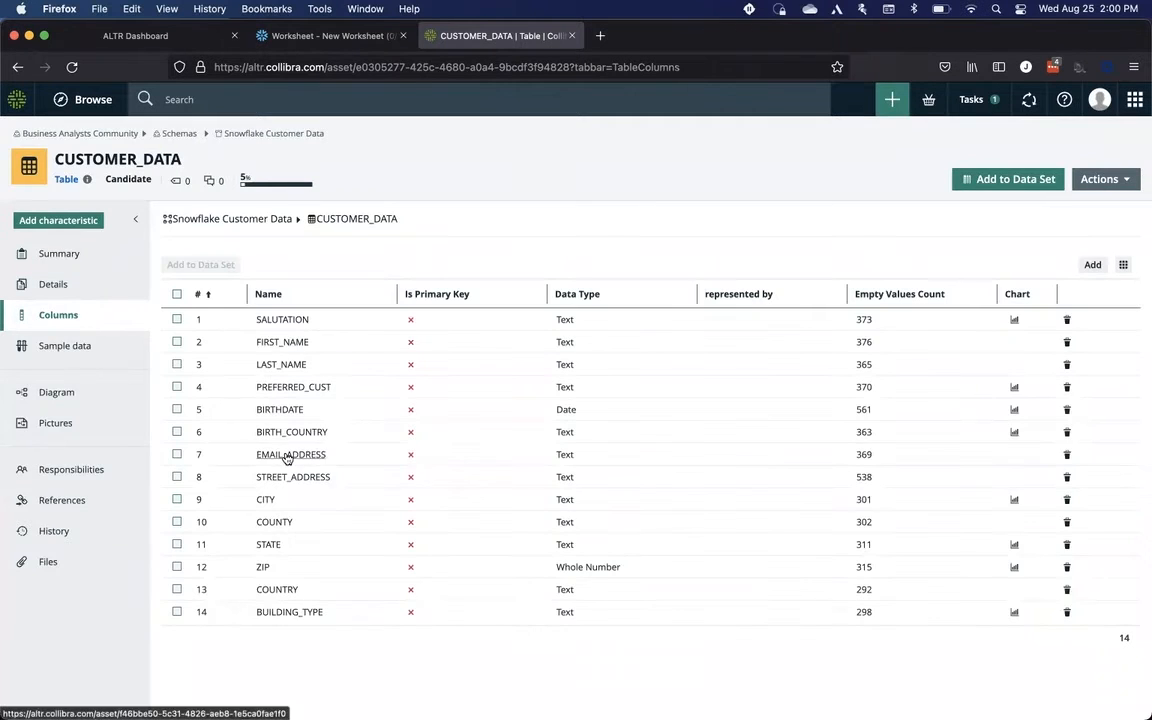
left_click(287, 456)
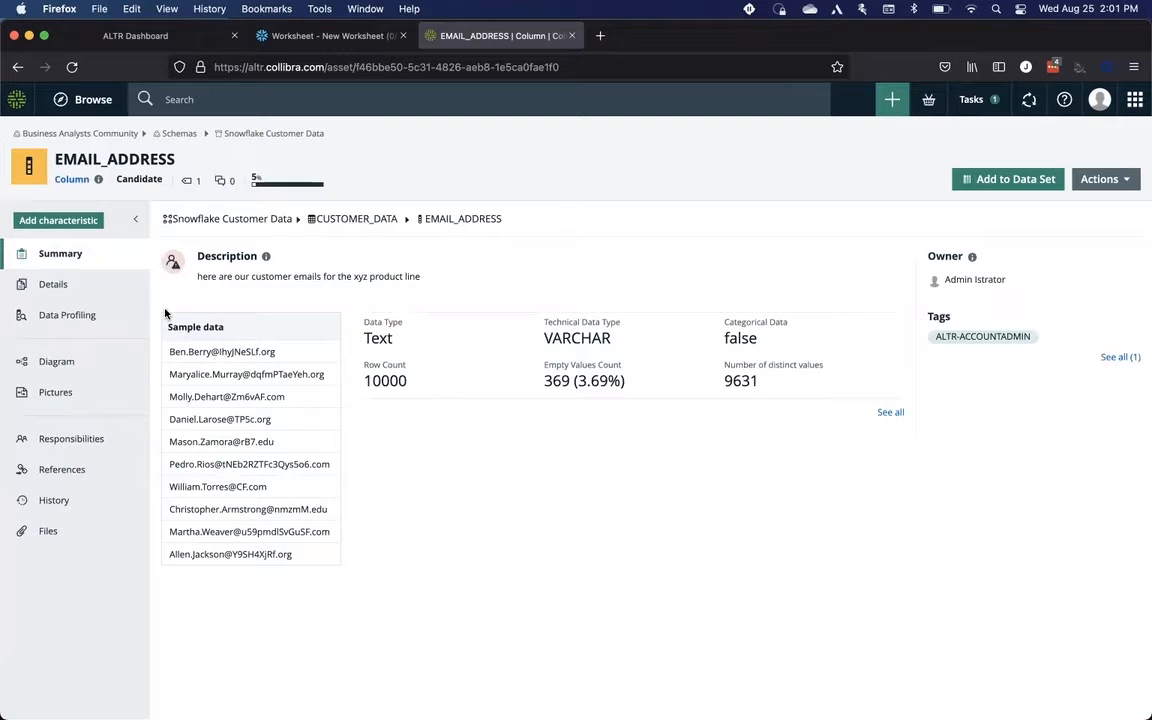
left_click(70, 286)
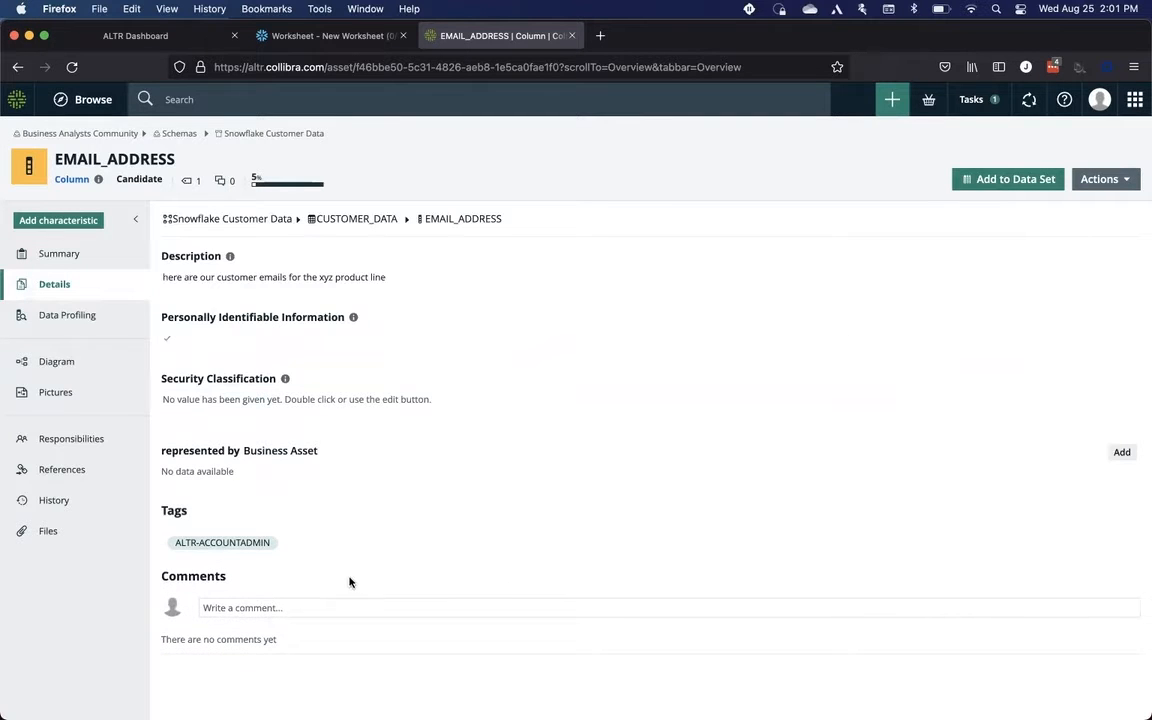
Step: Add the ALTR-DATASCIENCE tag to the EMAIL_ADDRESS column and save the tags
double_click(352, 547)
left_click(361, 540)
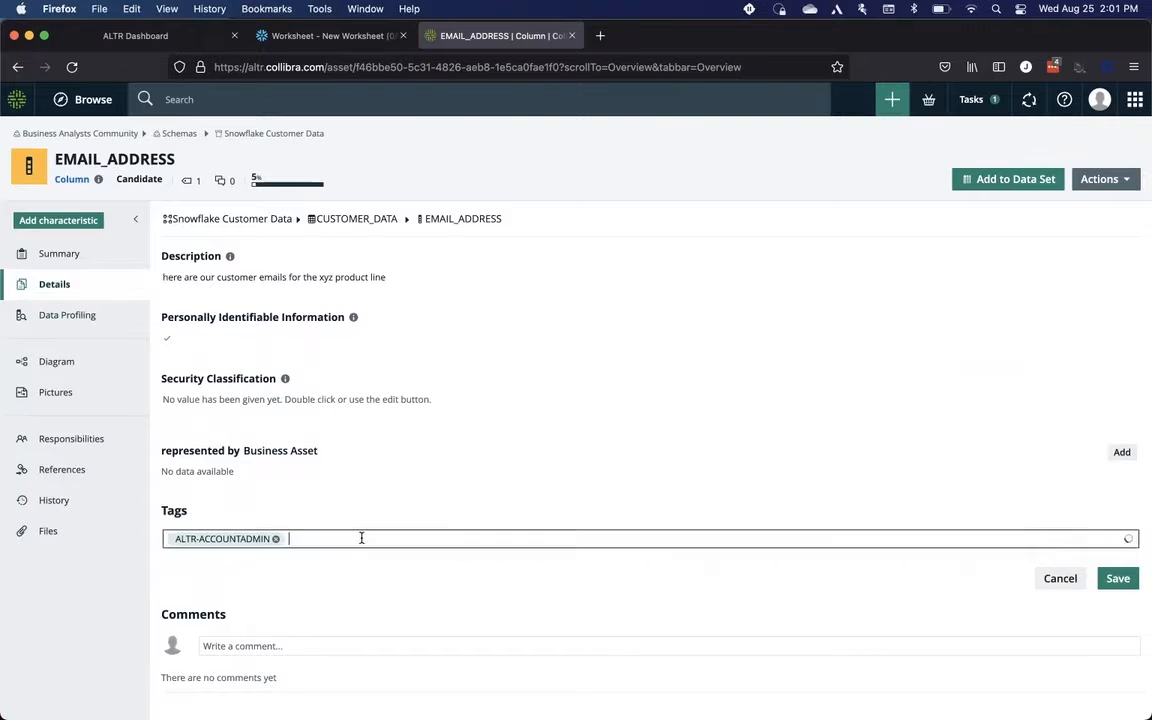
type("ALTR-")
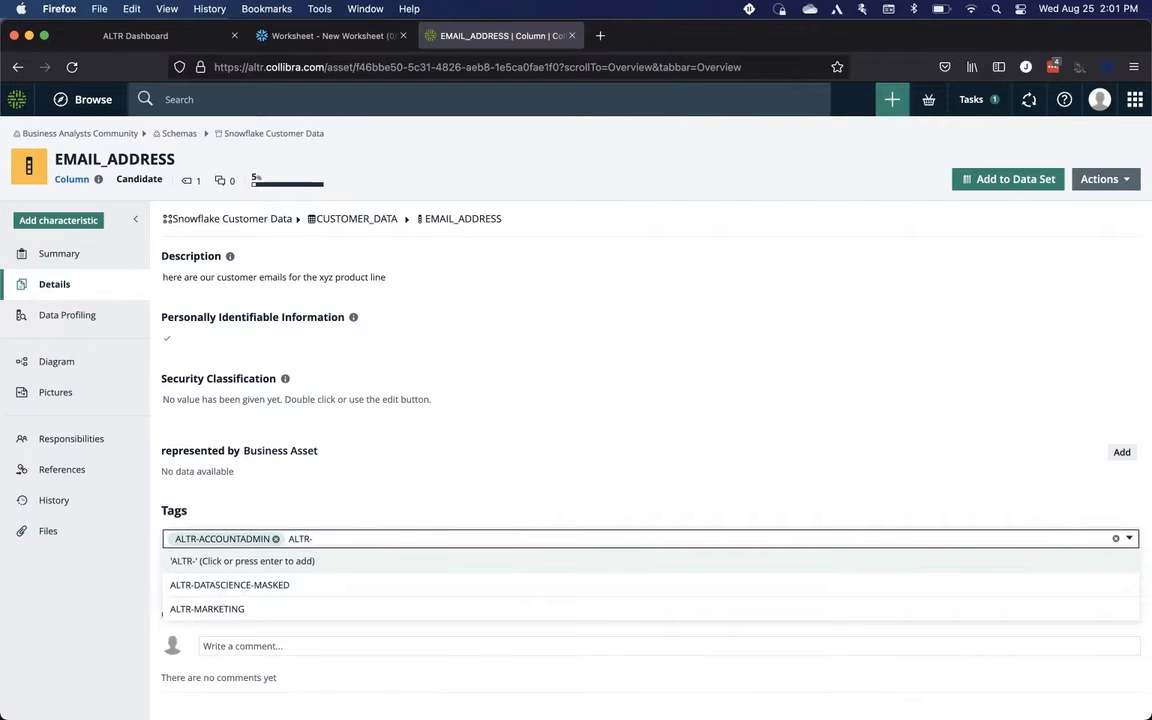
type("DATASCIENCE")
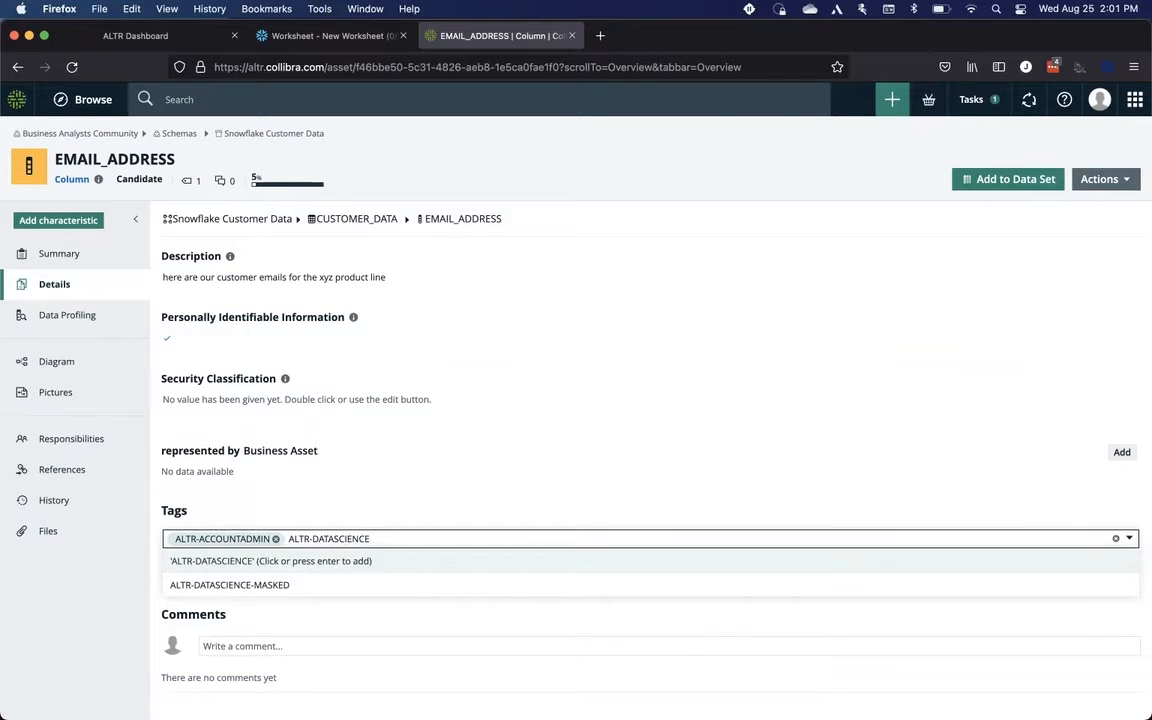
left_click(355, 558)
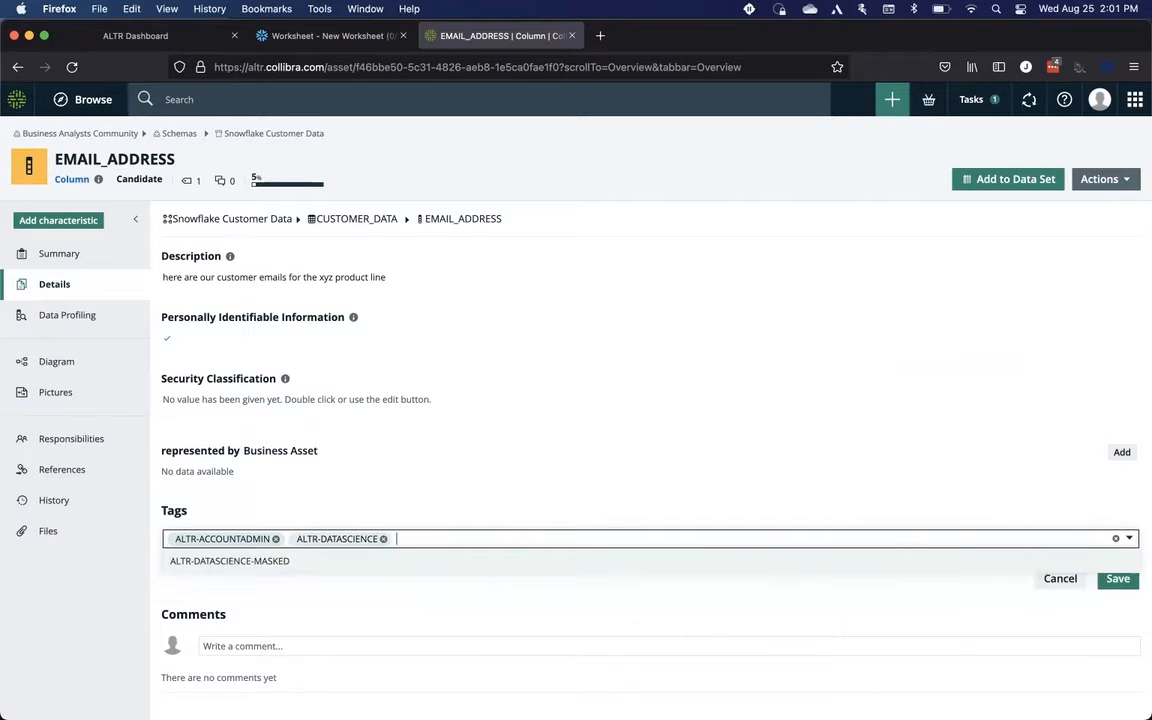
left_click(559, 487)
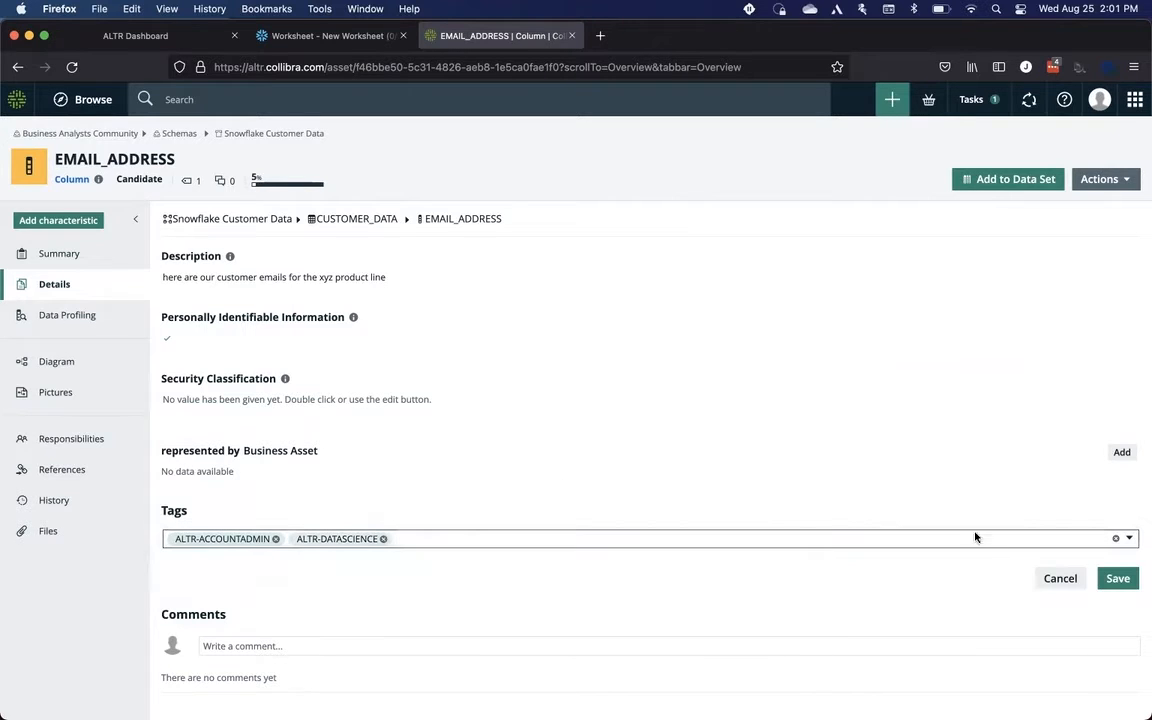
left_click(1118, 580)
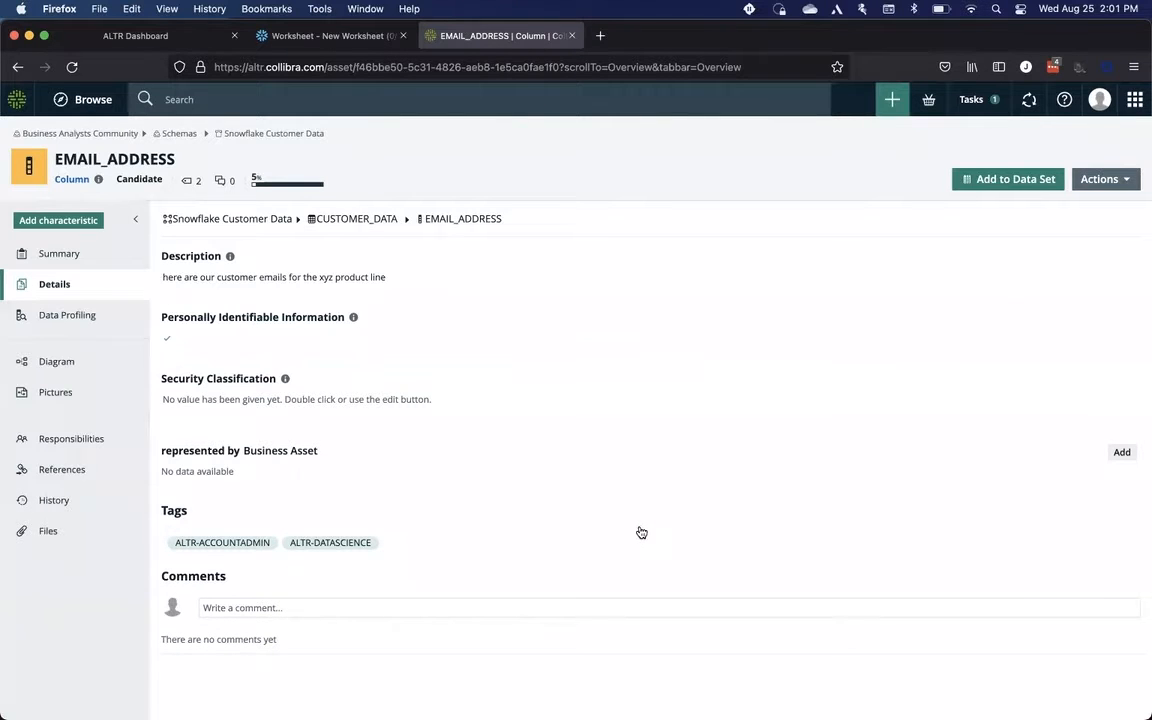
Step: Switch to Terminal and rerun the node index.js sync script
key("super+Tab")
key("super+Tab")
key("super+Tab")
key("super+Tab")
key("super+Tab")
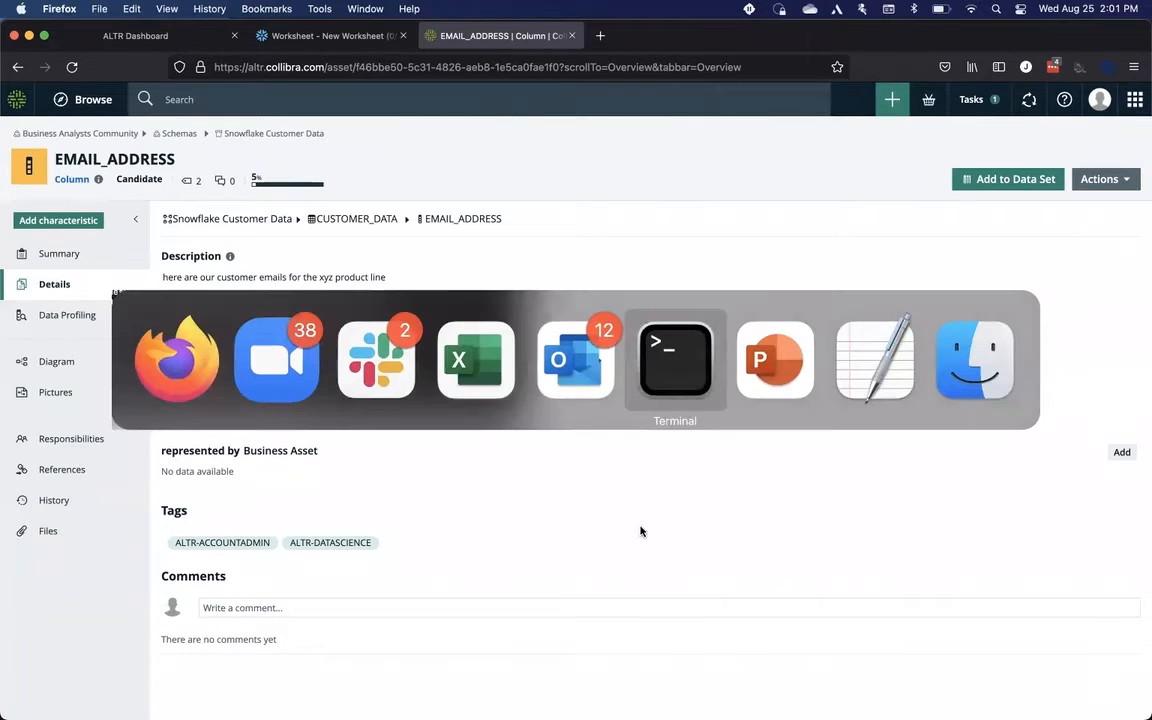
key("Up")
key("Up")
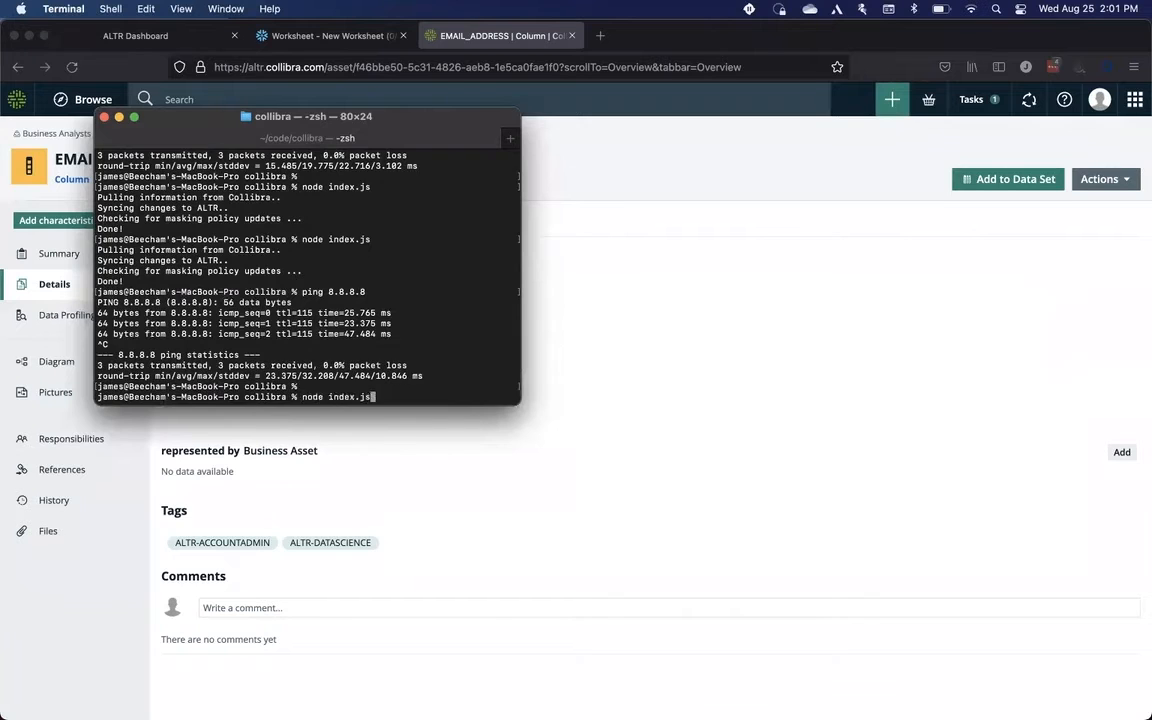
key("Return")
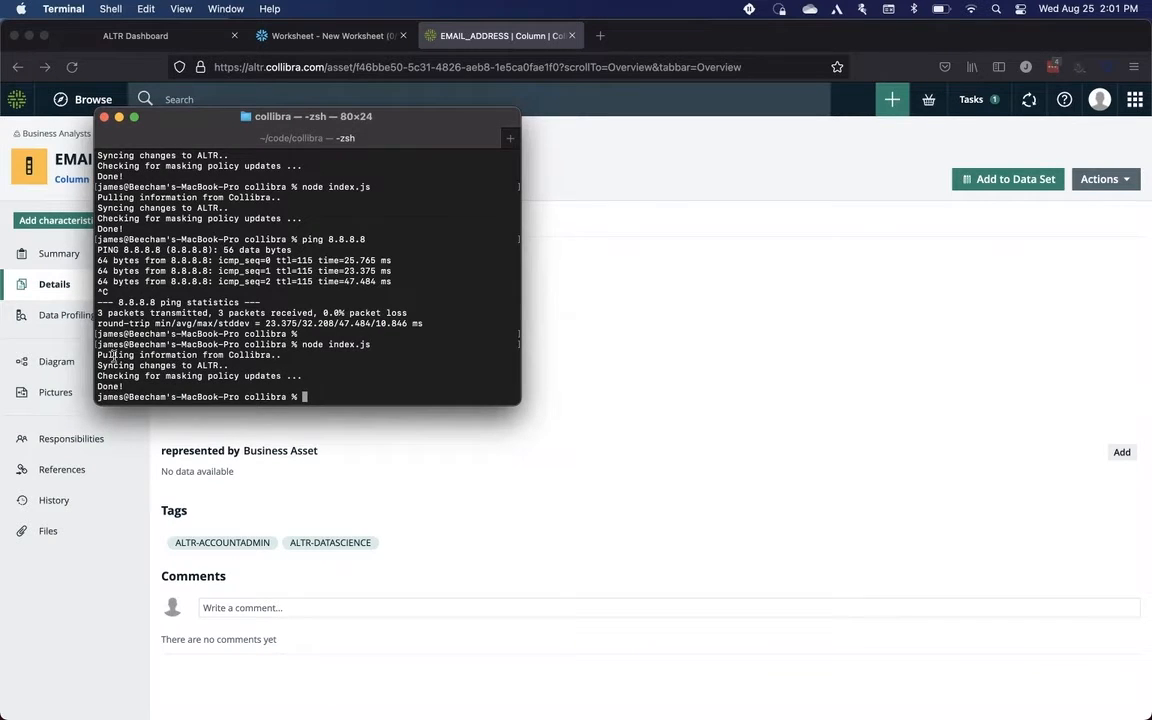
left_click_drag(114, 356, 229, 355)
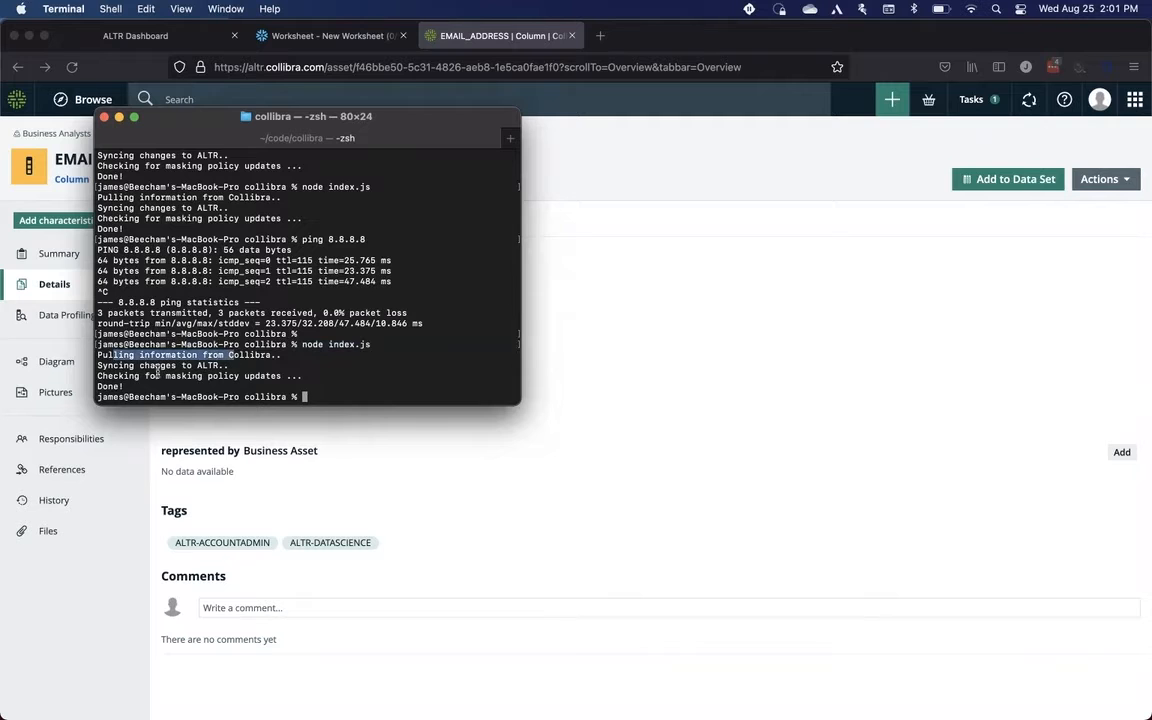
left_click_drag(124, 366, 202, 366)
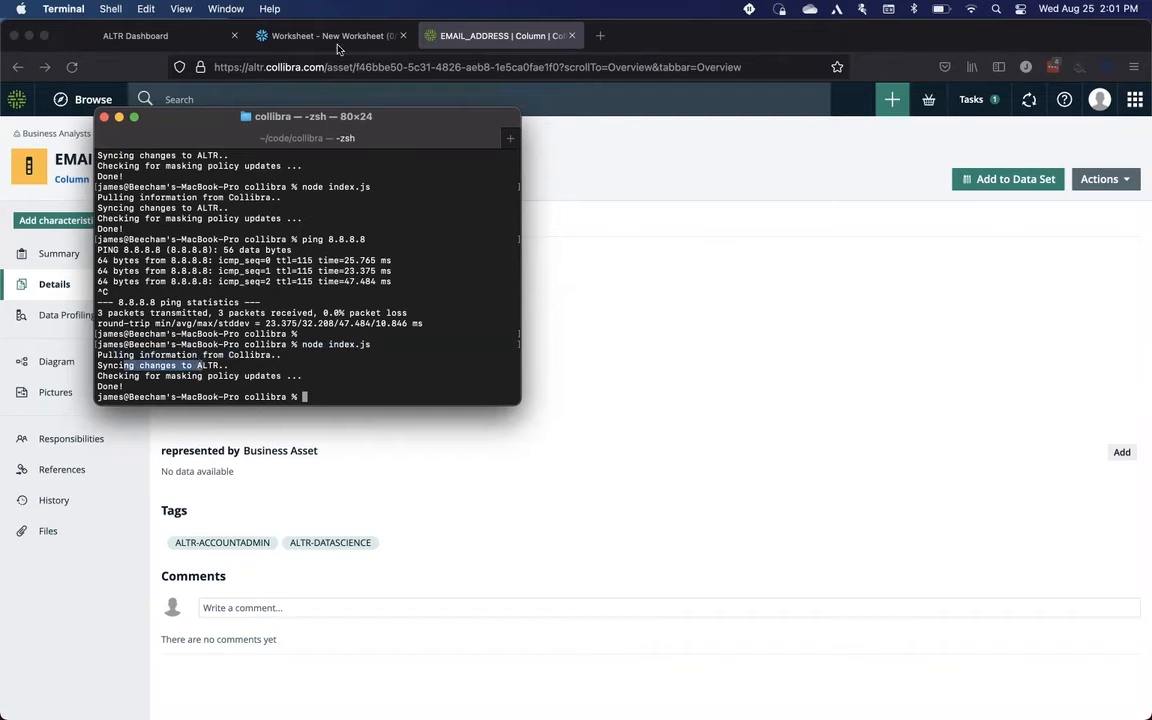
Step: Rerun the email_address query in the Snowflake worksheet and scroll through the returned rows
left_click(342, 38)
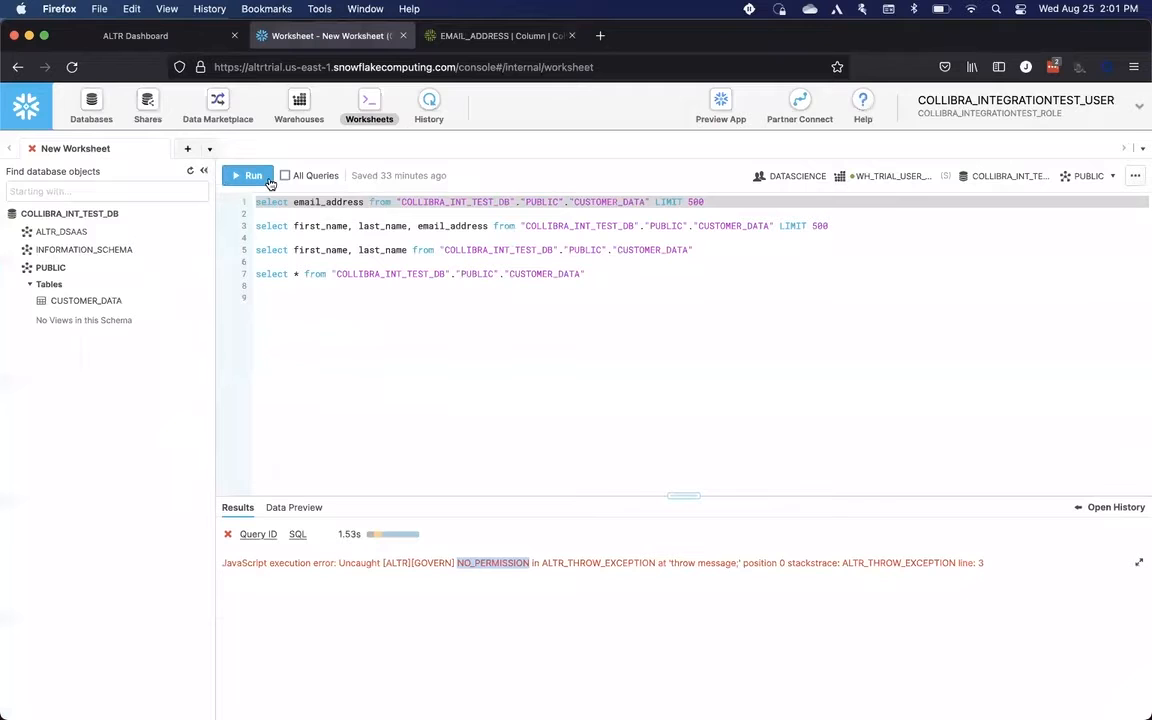
left_click(254, 179)
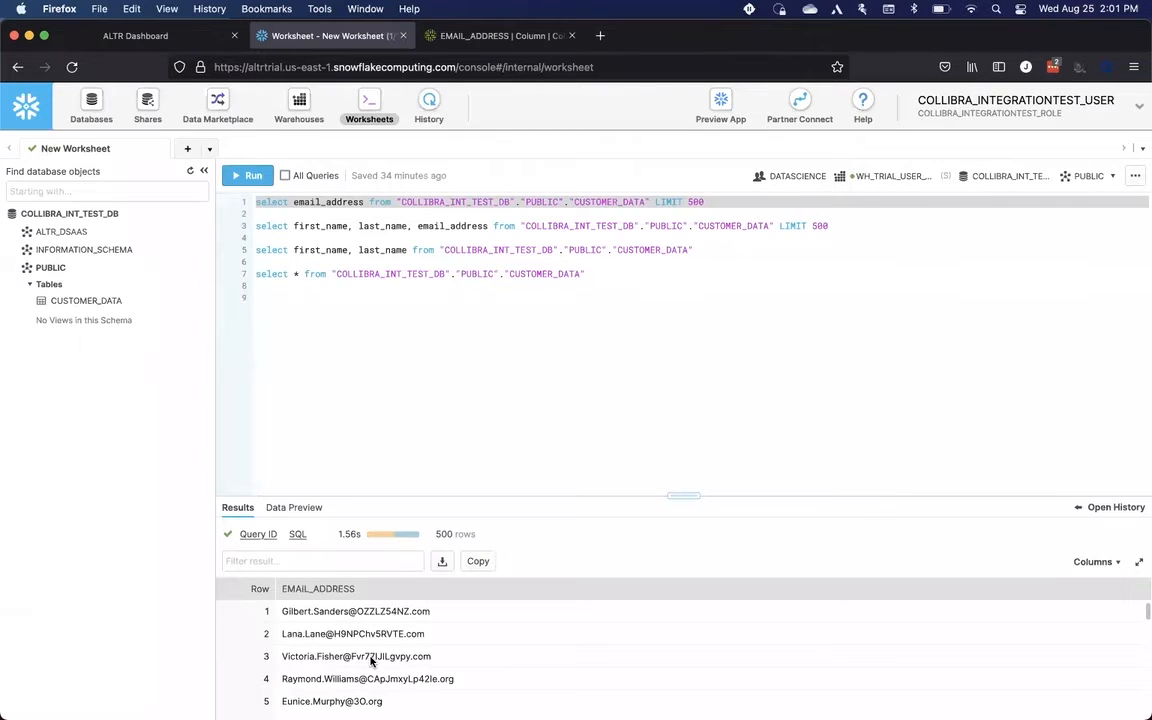
scroll(371, 660, "down", 5)
scroll(371, 660, "up", 4)
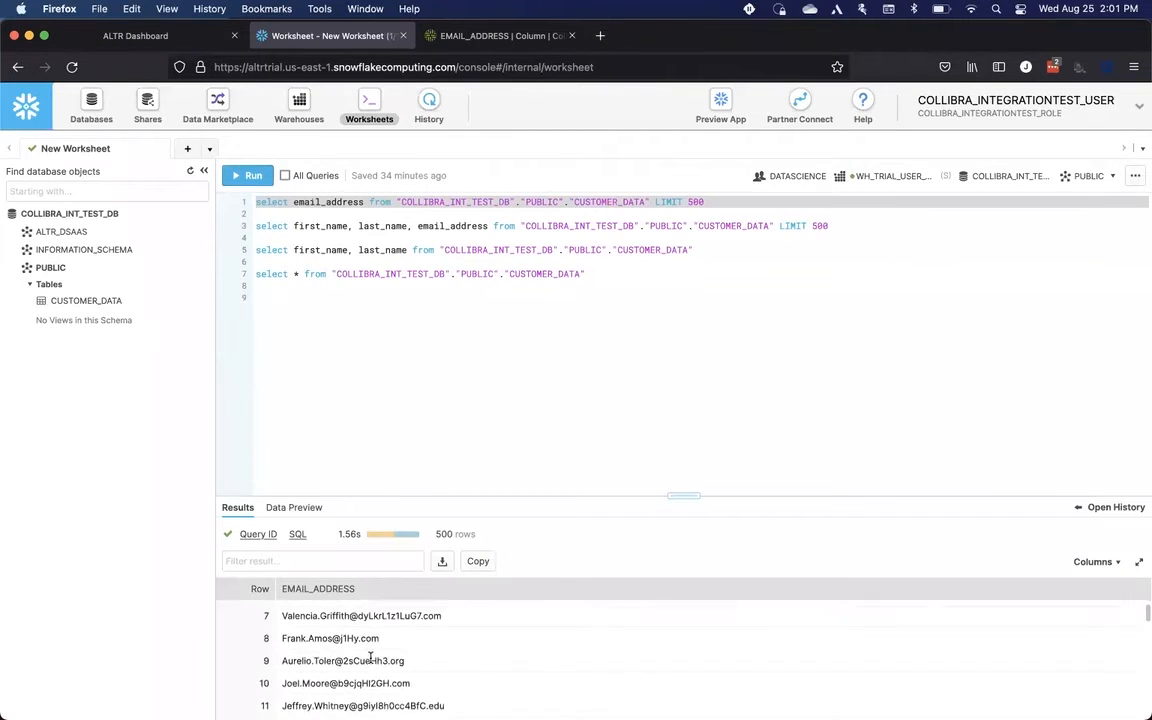
scroll(332, 592, "up", 1)
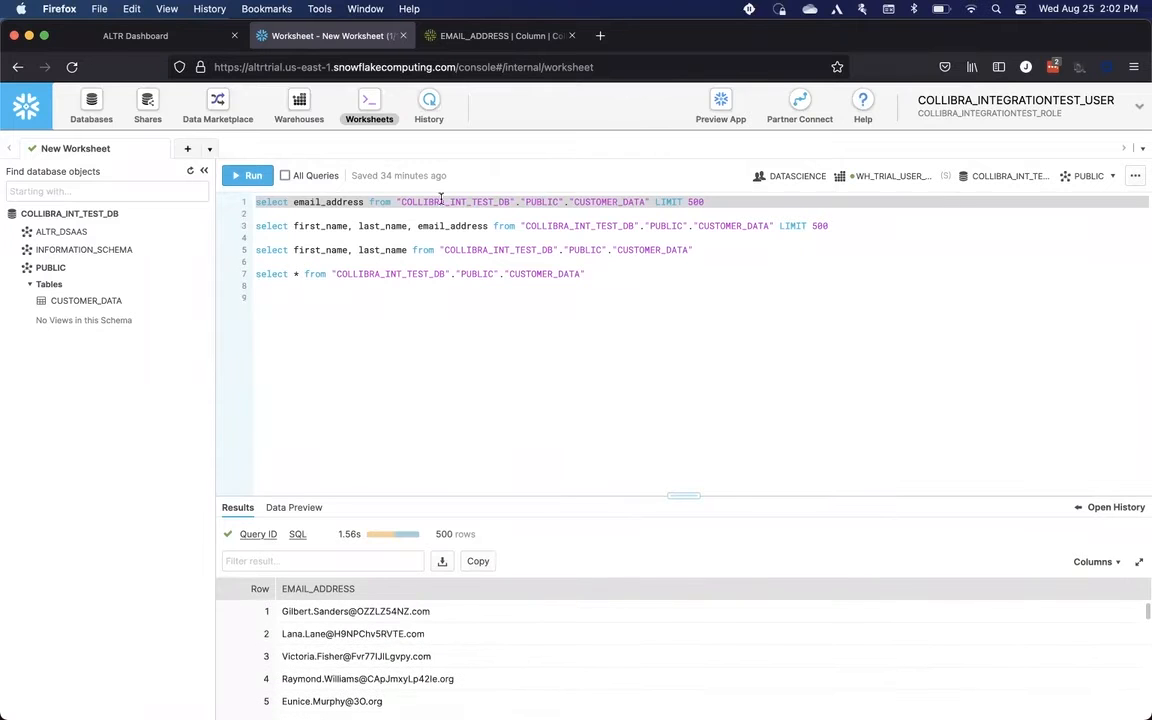
Step: Replace the ALTR-DATASCIENCE tag with ALTR-DATASCIENCE-MASKED on the EMAIL_ADDRESS column and save
left_click(483, 40)
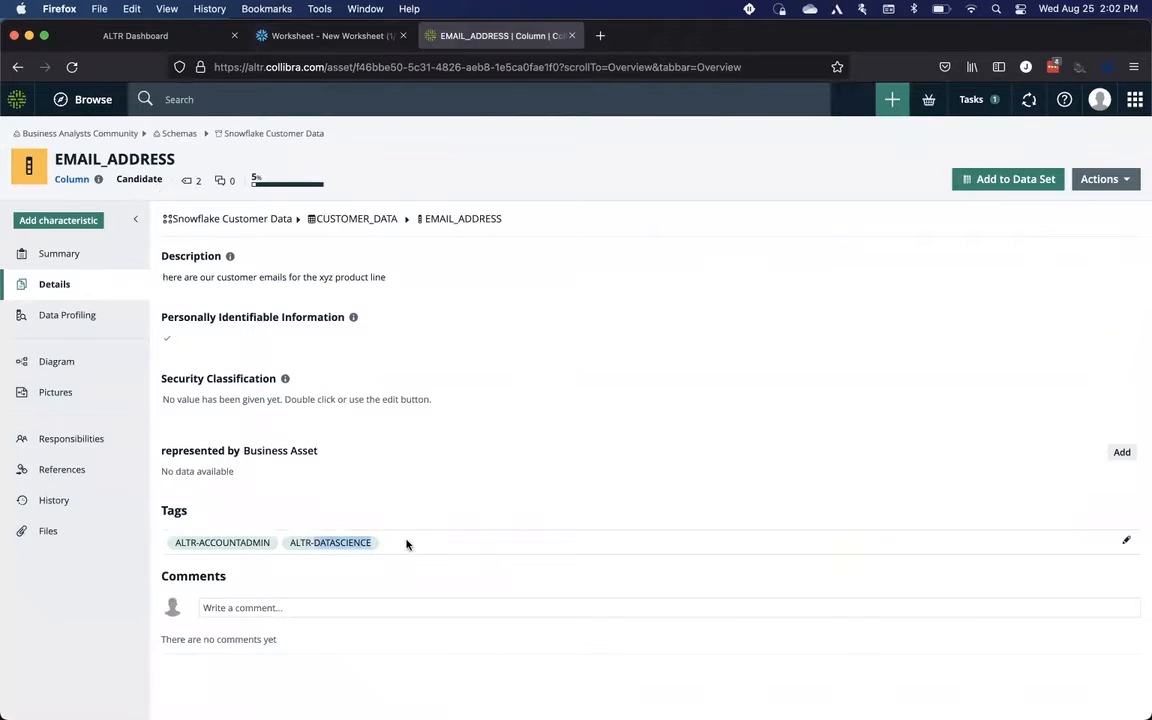
left_click(382, 541)
left_click(382, 539)
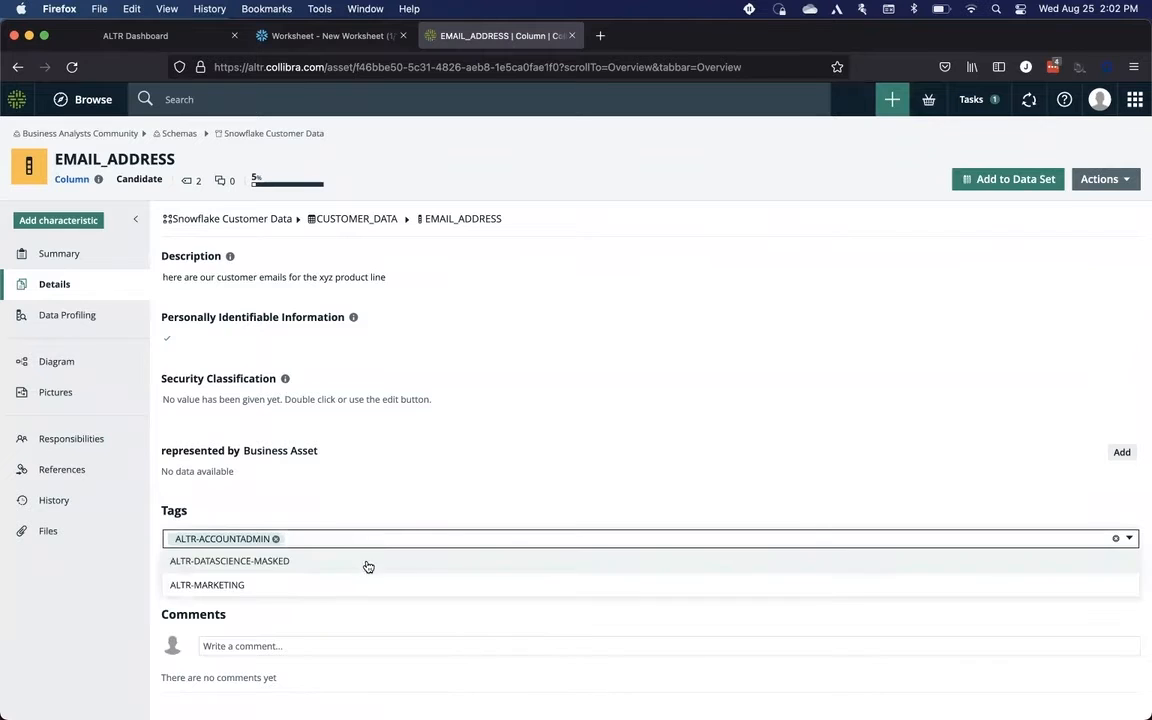
left_click(366, 562)
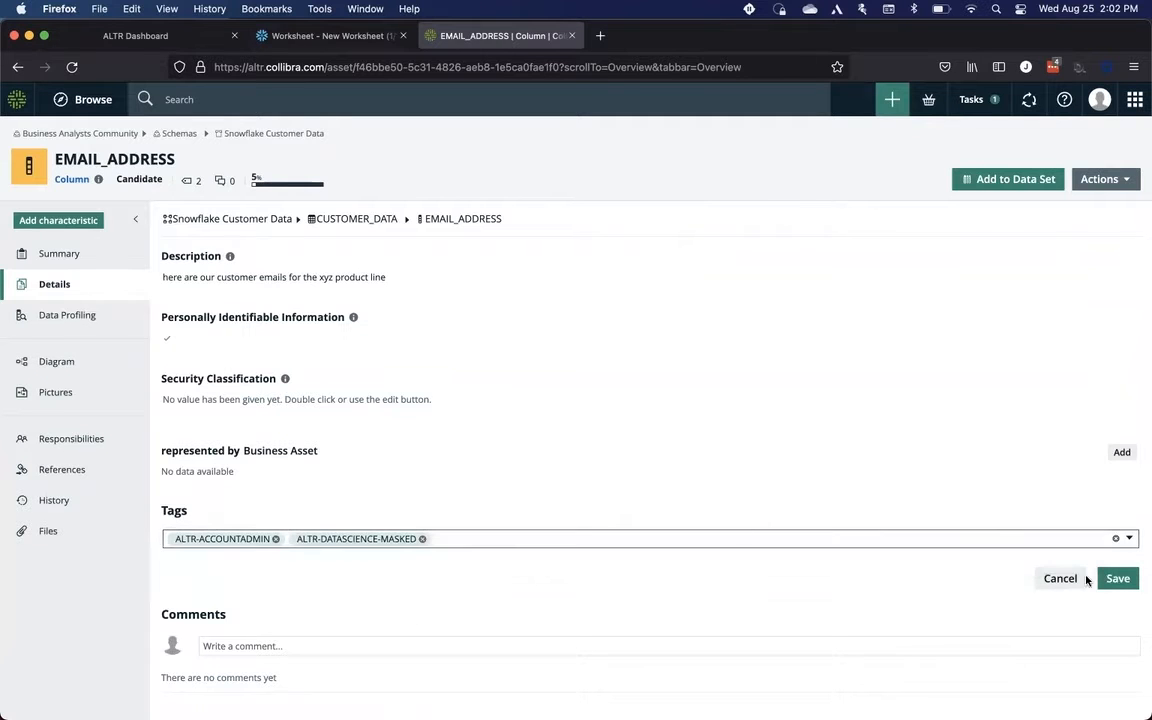
left_click(1117, 578)
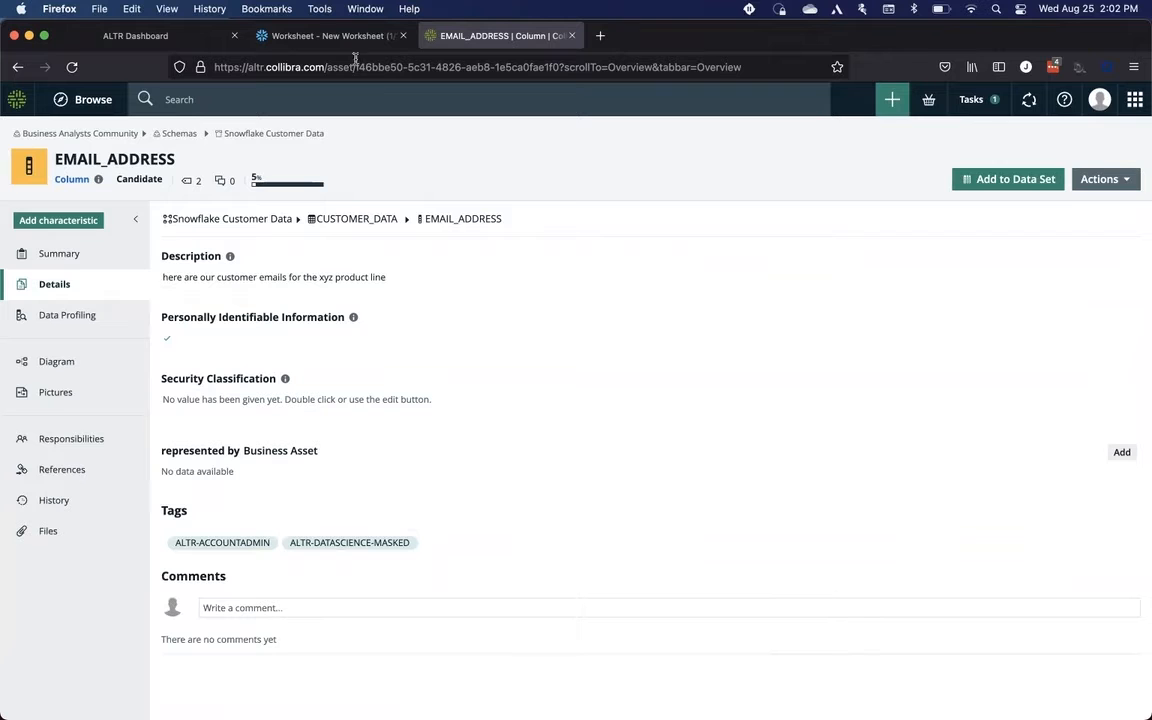
Step: Run the node index.js sync script again in Terminal and switch back to the browser
key("super+Tab")
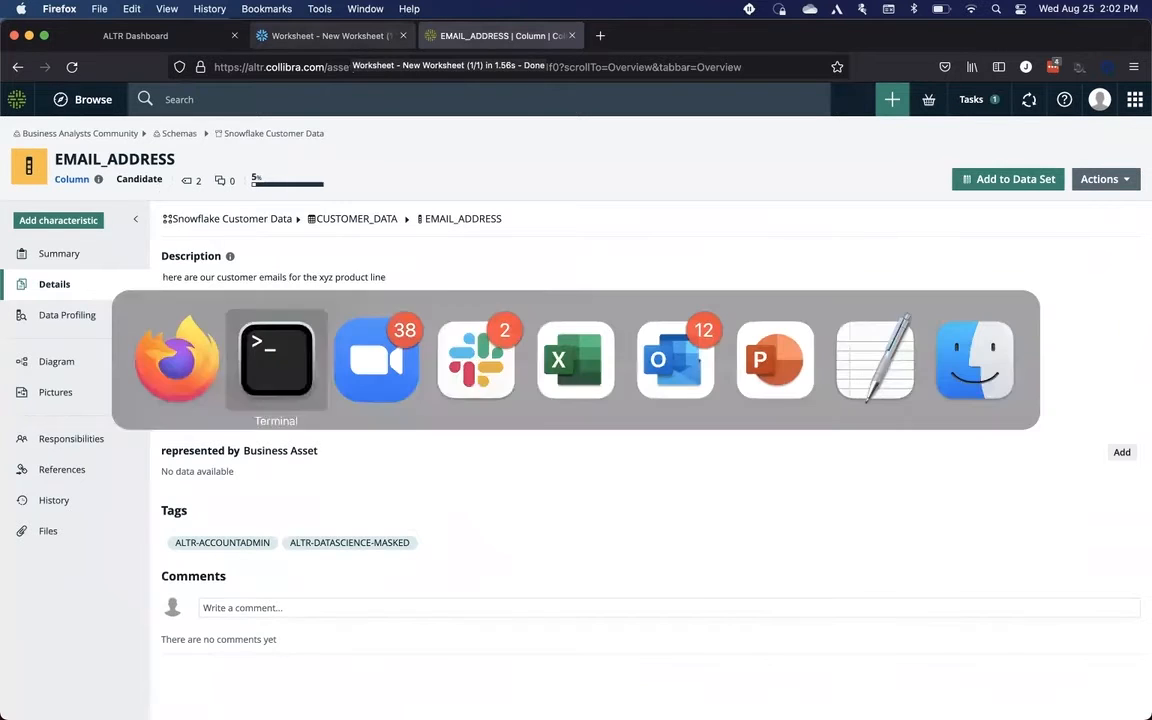
key("Up")
key("Return")
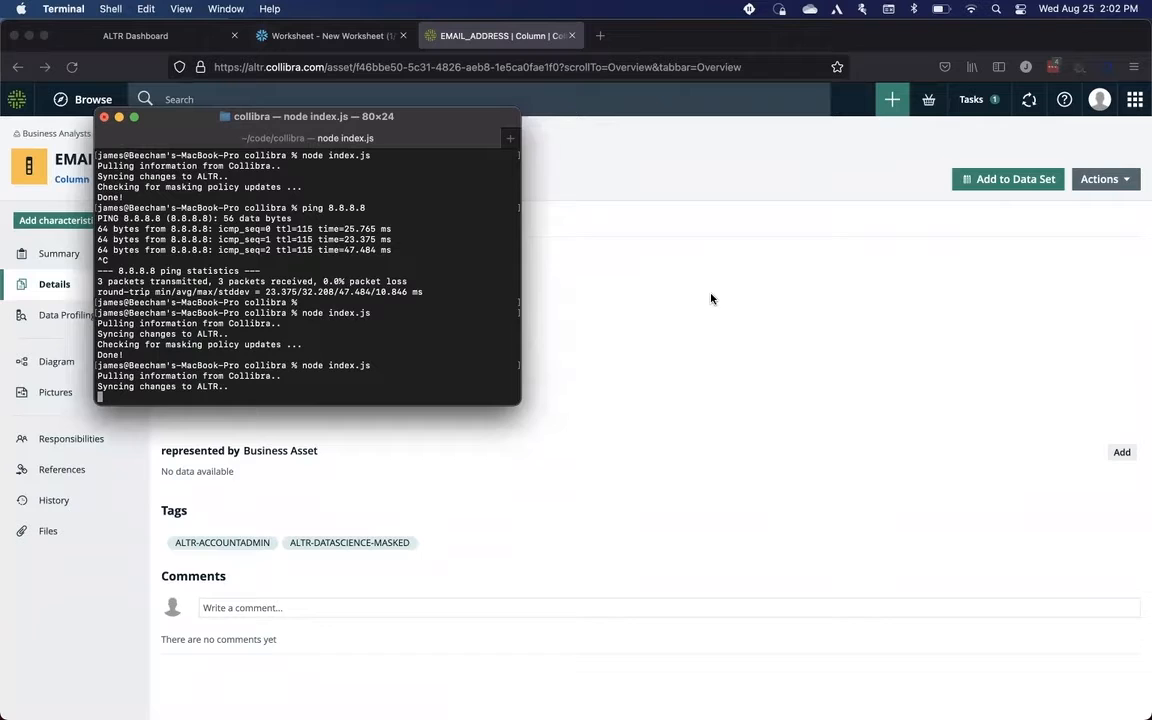
key("super+Tab")
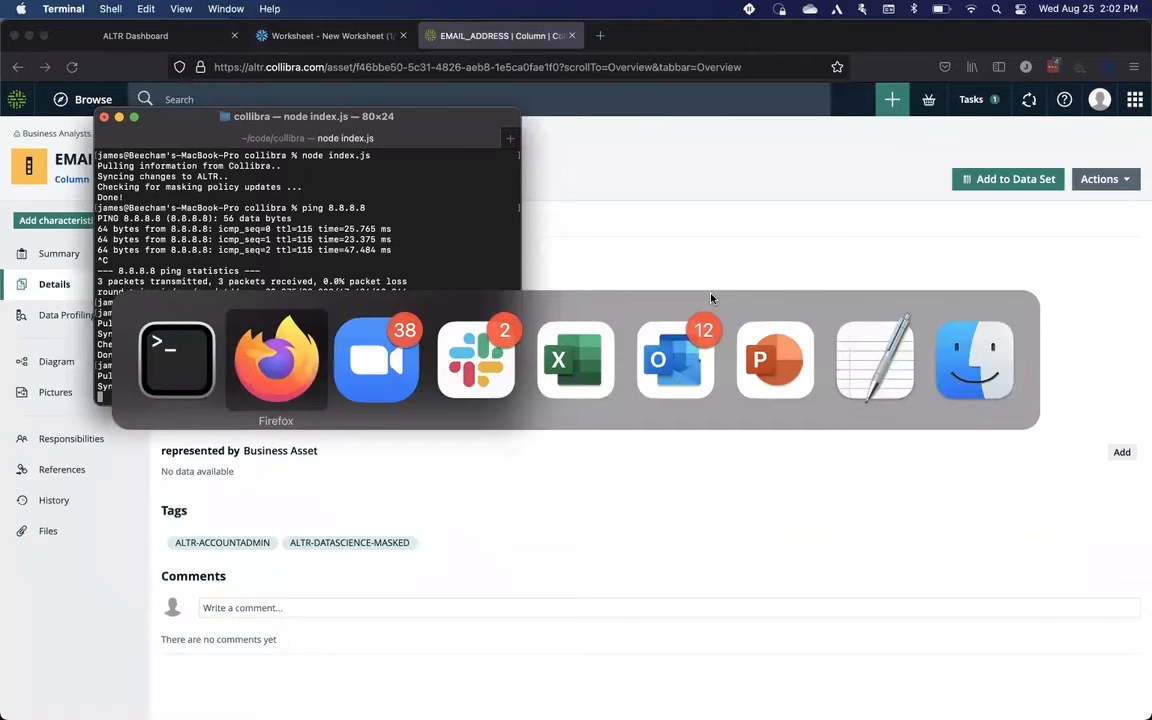
Step: Run the email_address query once more in the worksheet and scroll through the email results
left_click(326, 37)
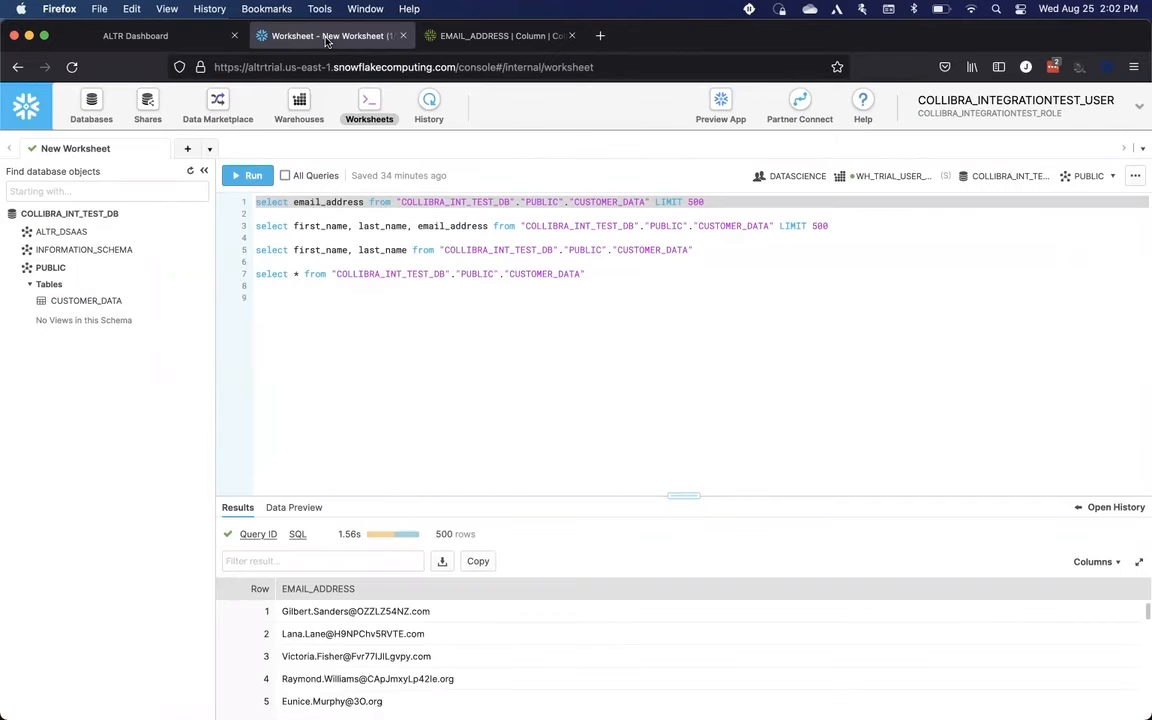
left_click(252, 175)
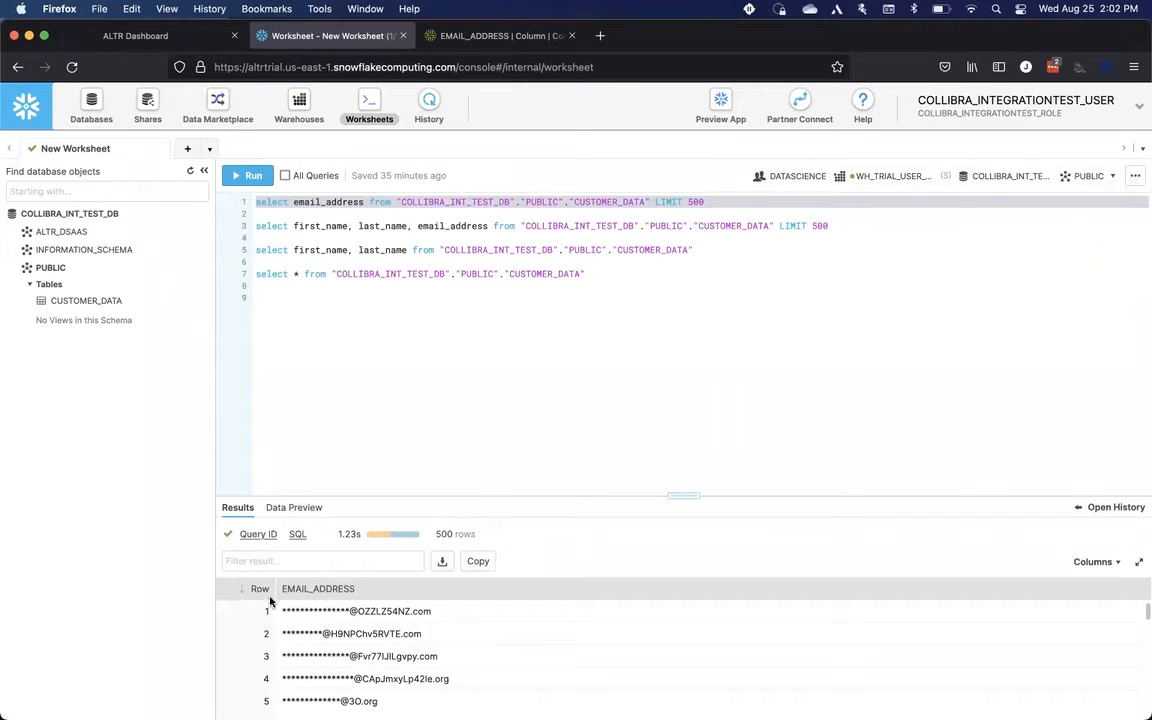
scroll(330, 670, "down", 5)
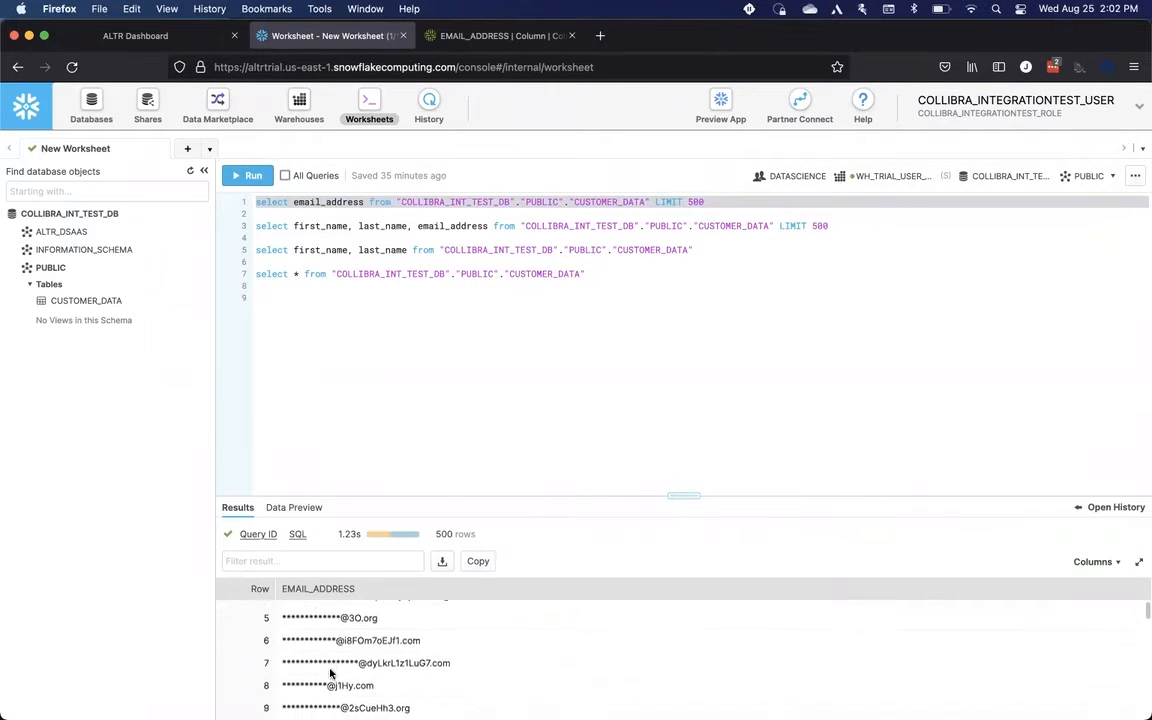
scroll(330, 670, "down", 2)
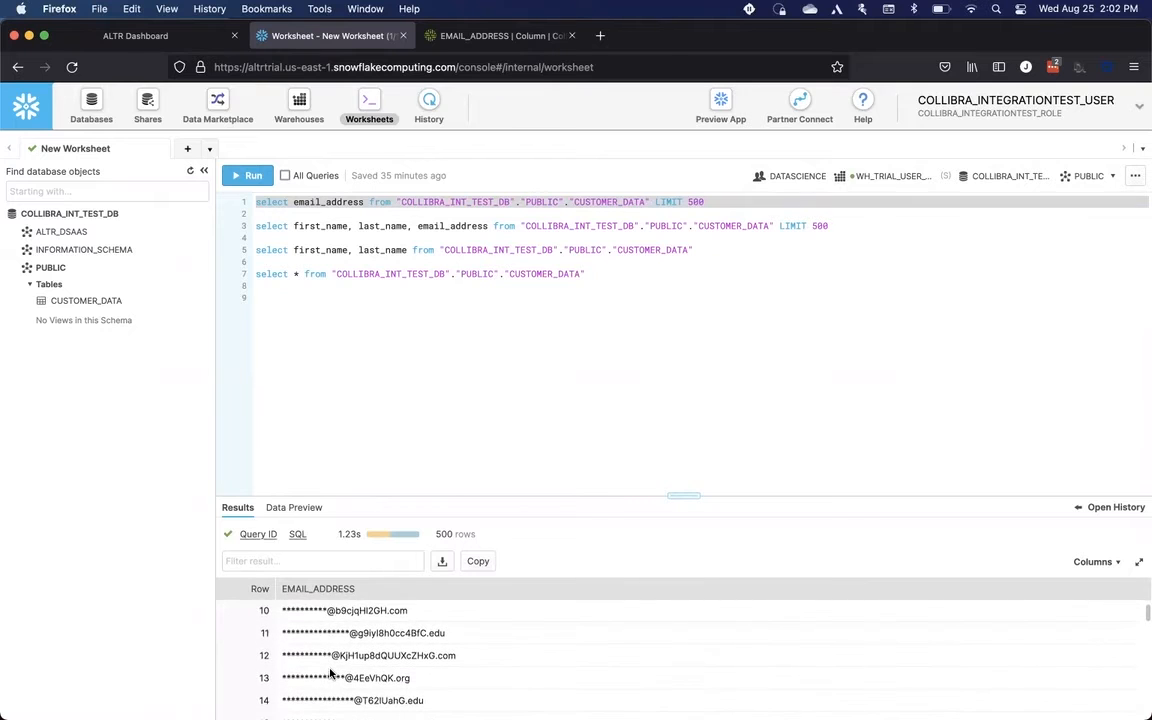
Step: Switch the worksheet role to MARKETING and run the email_address query on line 1
scroll(330, 673, "up", 2)
scroll(330, 673, "up", 3)
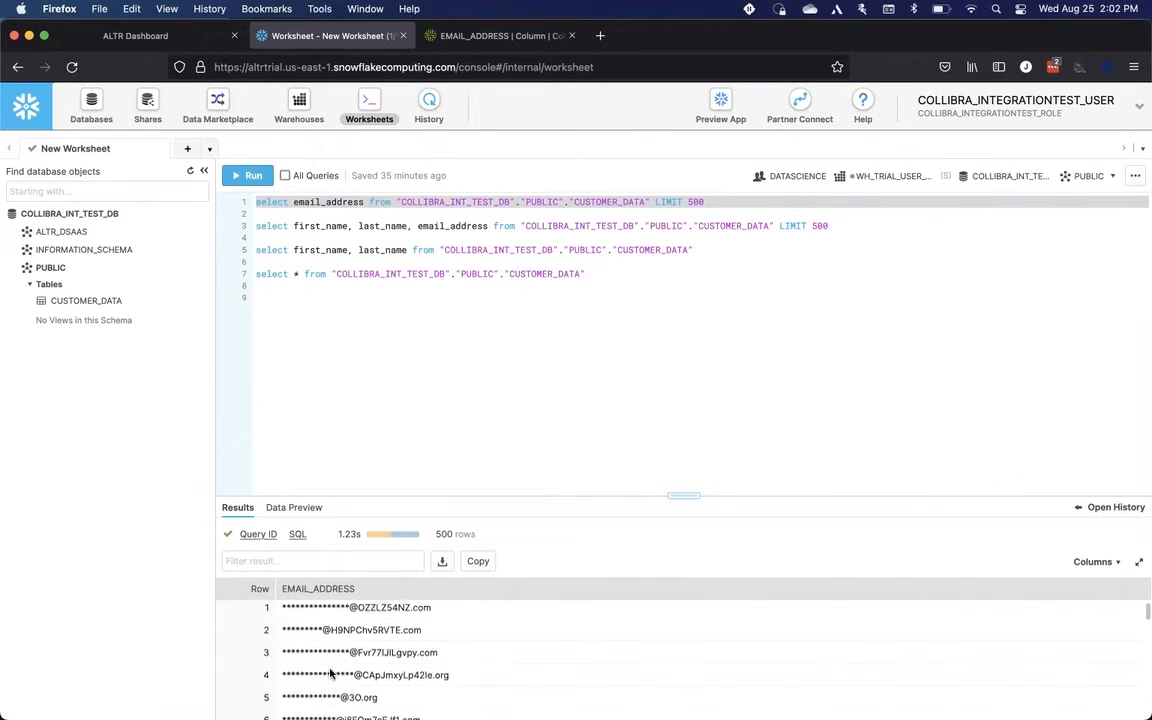
left_click(780, 176)
left_click(985, 214)
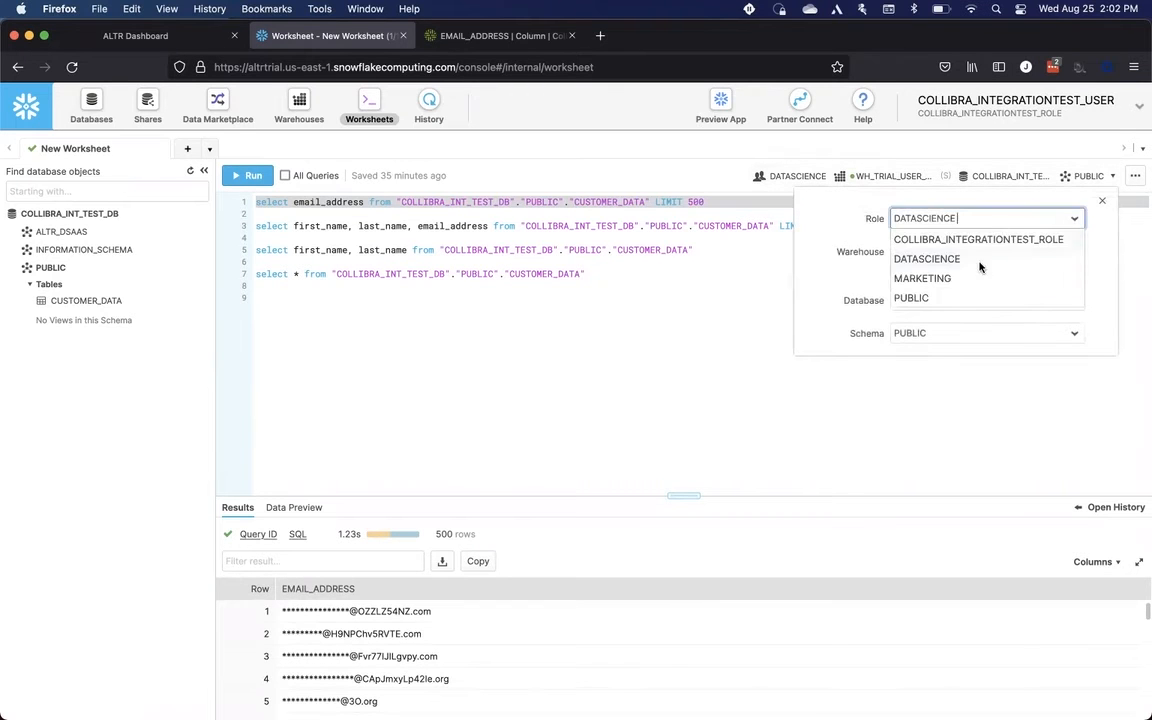
left_click(957, 285)
left_click(498, 211)
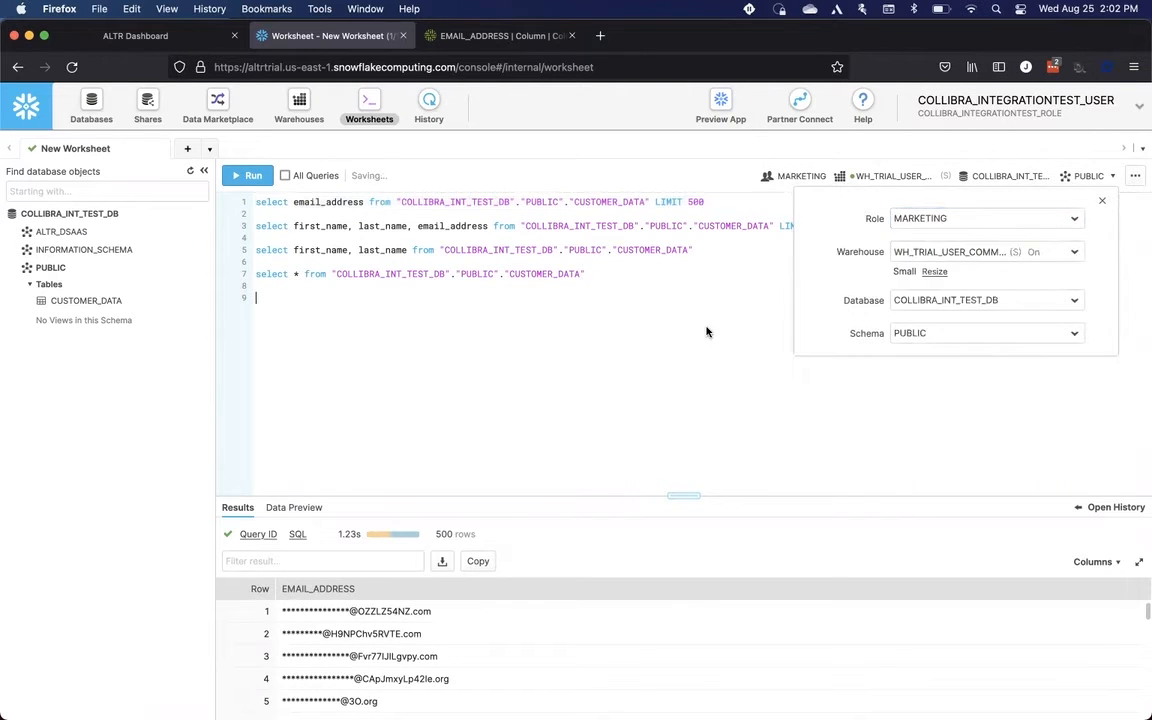
triple_click(492, 203)
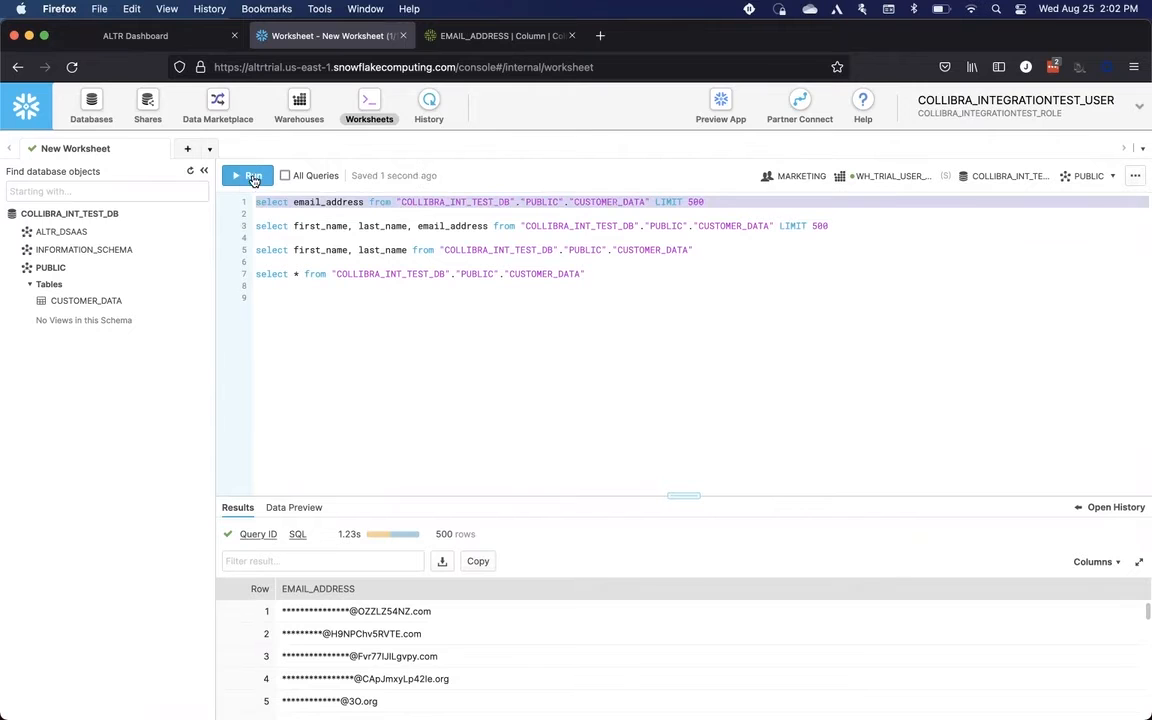
left_click(247, 175)
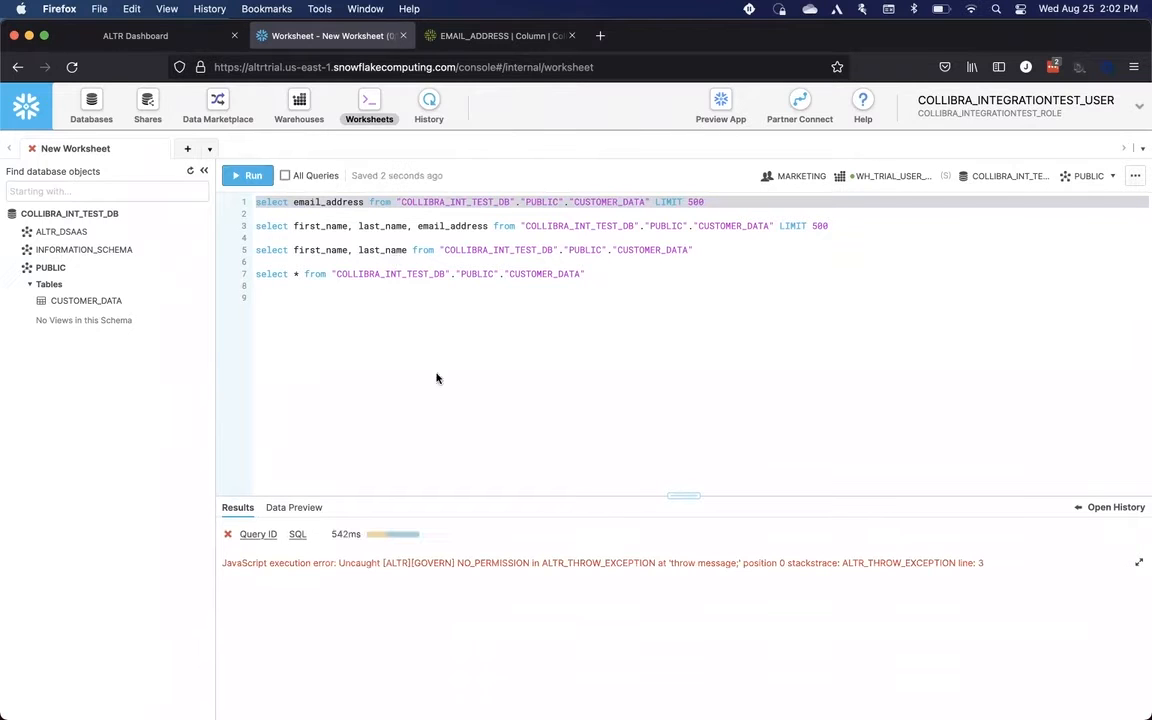
double_click(525, 564)
left_click(510, 577)
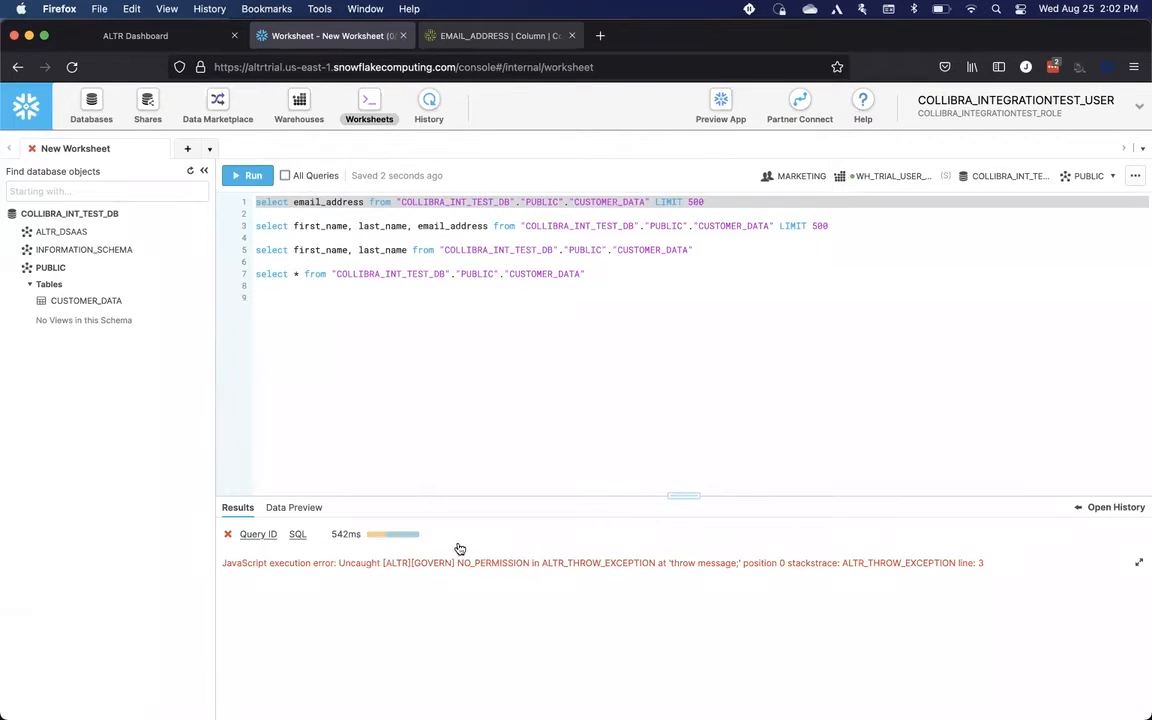
Step: Switch the worksheet role back to DATASCIENCE and run the email_address query again
key("ctrl+Tab")
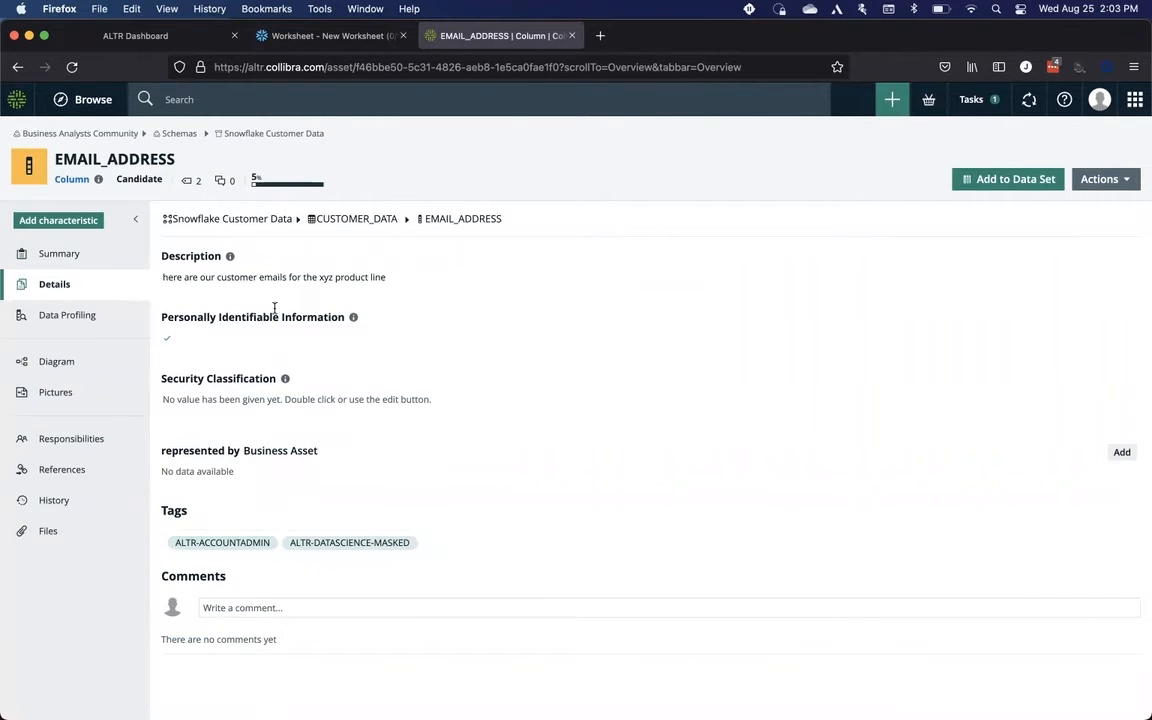
left_click(306, 38)
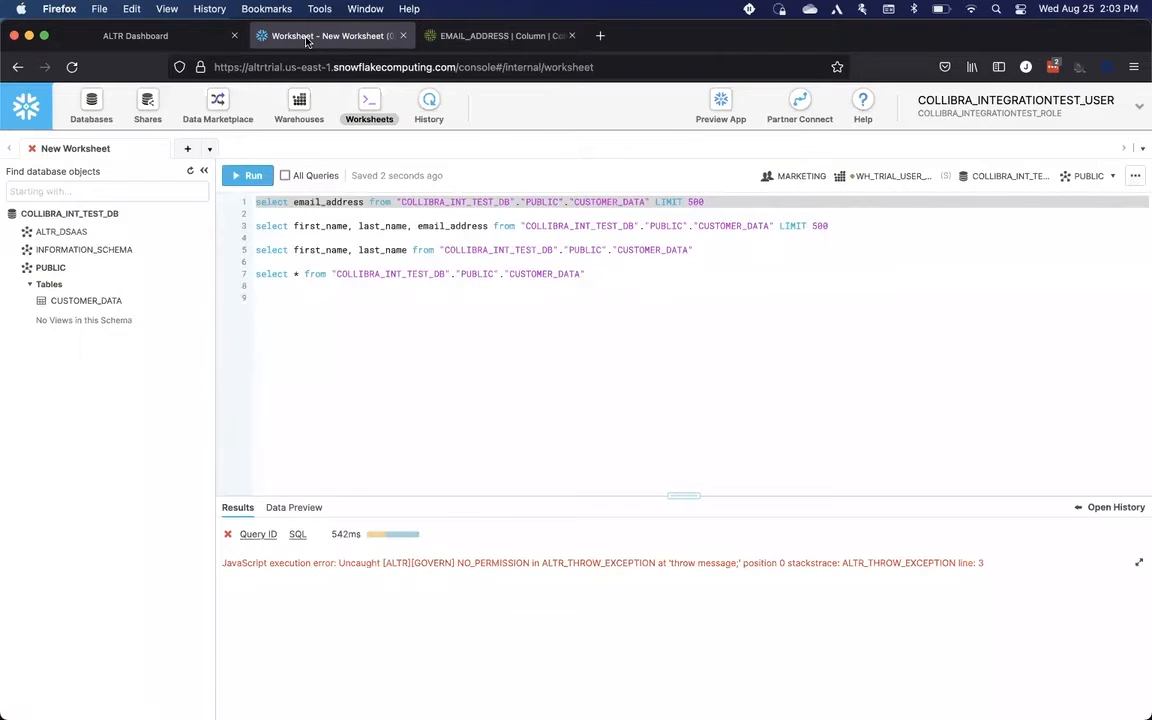
left_click(804, 180)
left_click(970, 216)
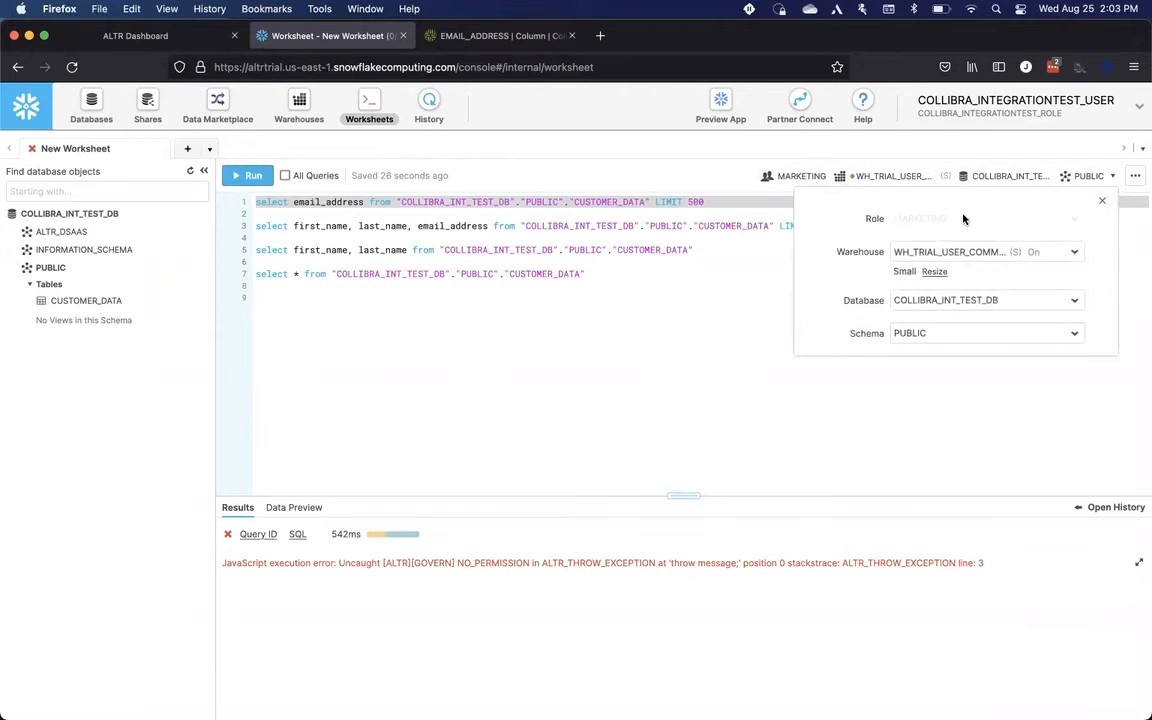
left_click(954, 254)
left_click(627, 324)
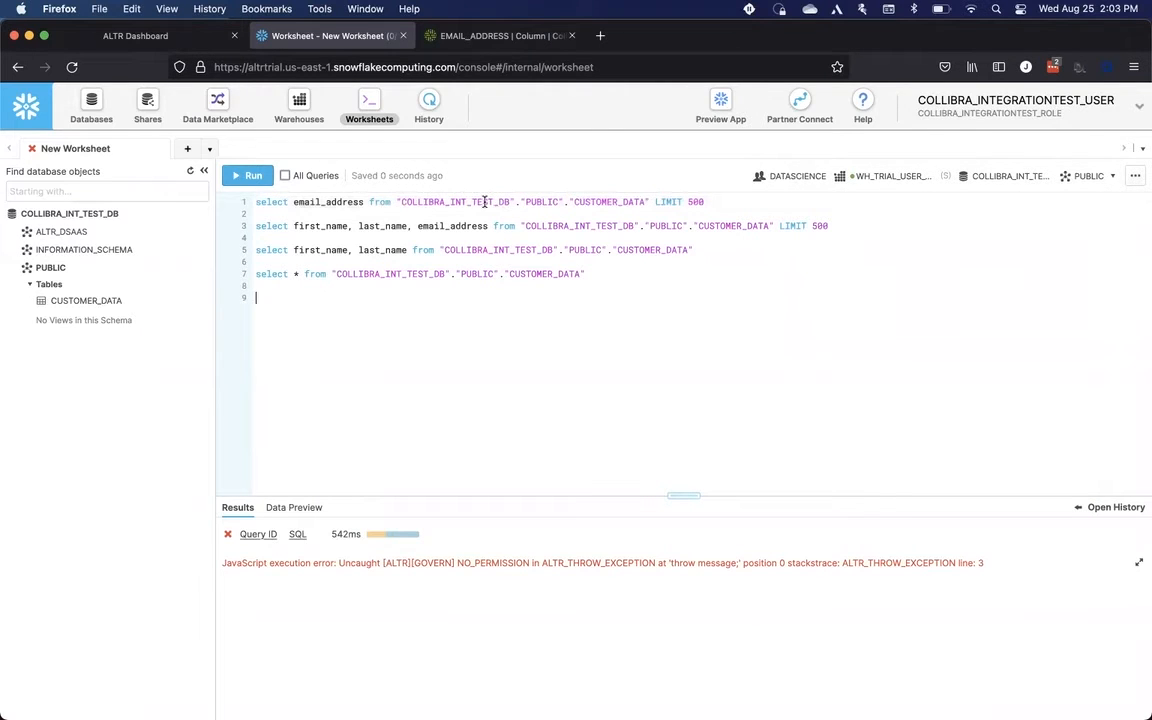
triple_click(485, 202)
left_click(254, 175)
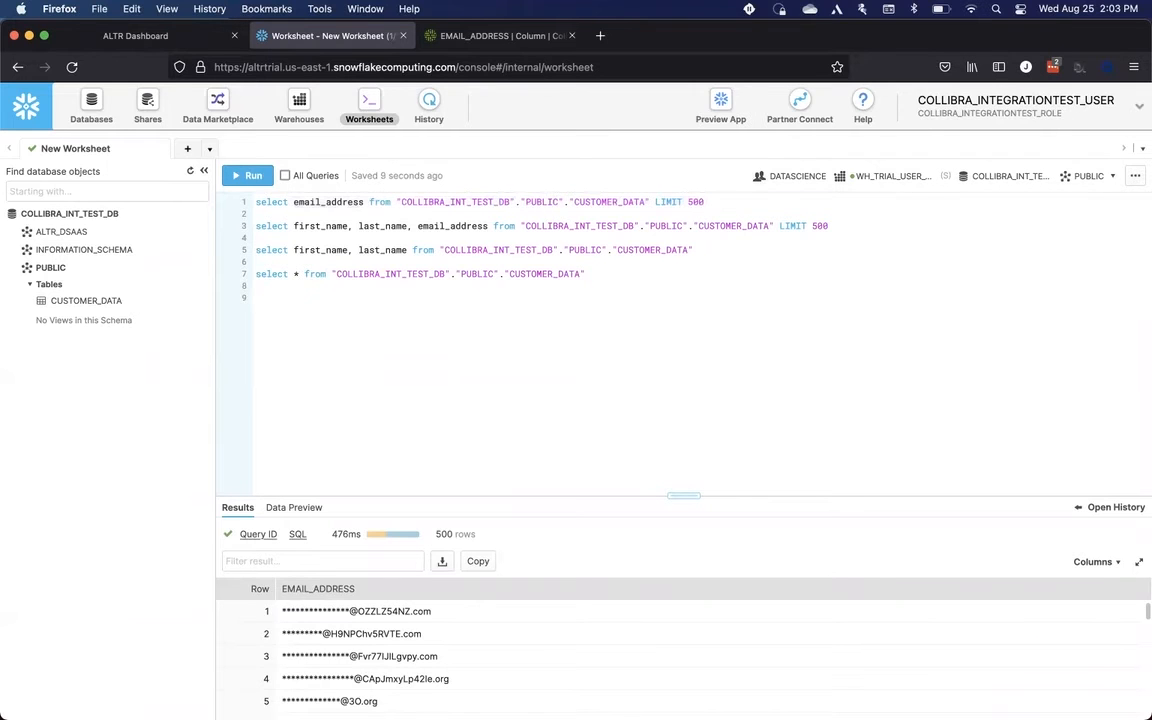
Step: Set the email_address query's LIMIT to 5000 and run it
left_click(704, 201)
type("0")
triple_click(301, 200)
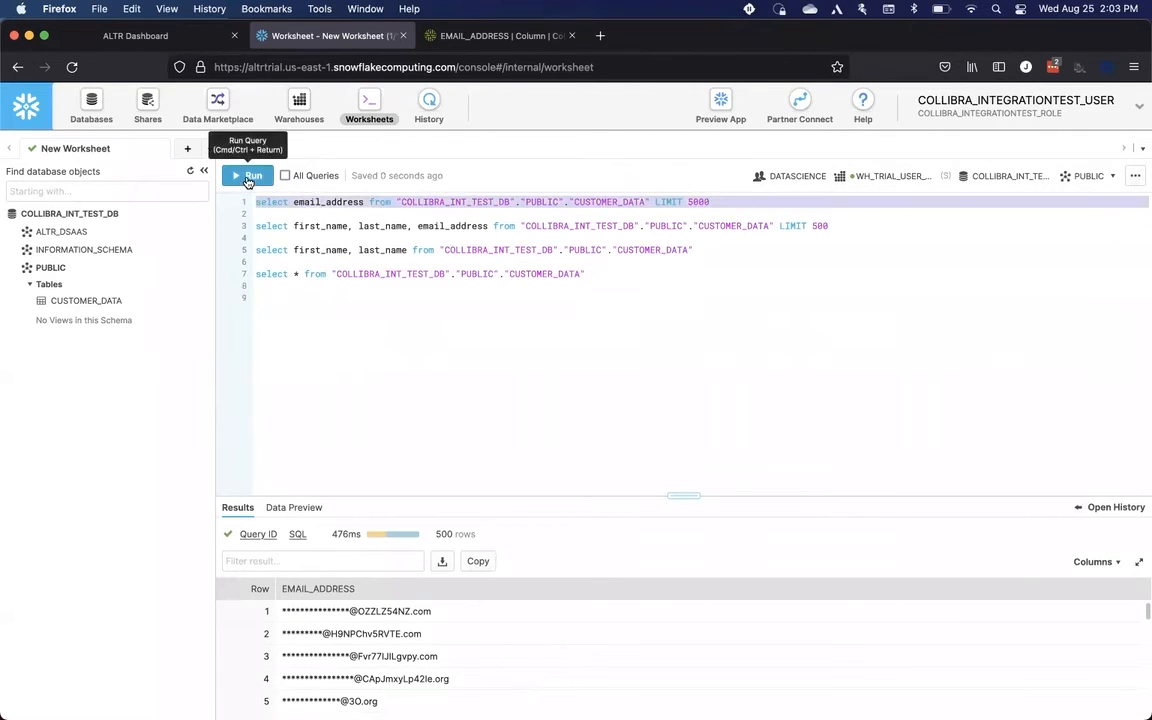
left_click(233, 177)
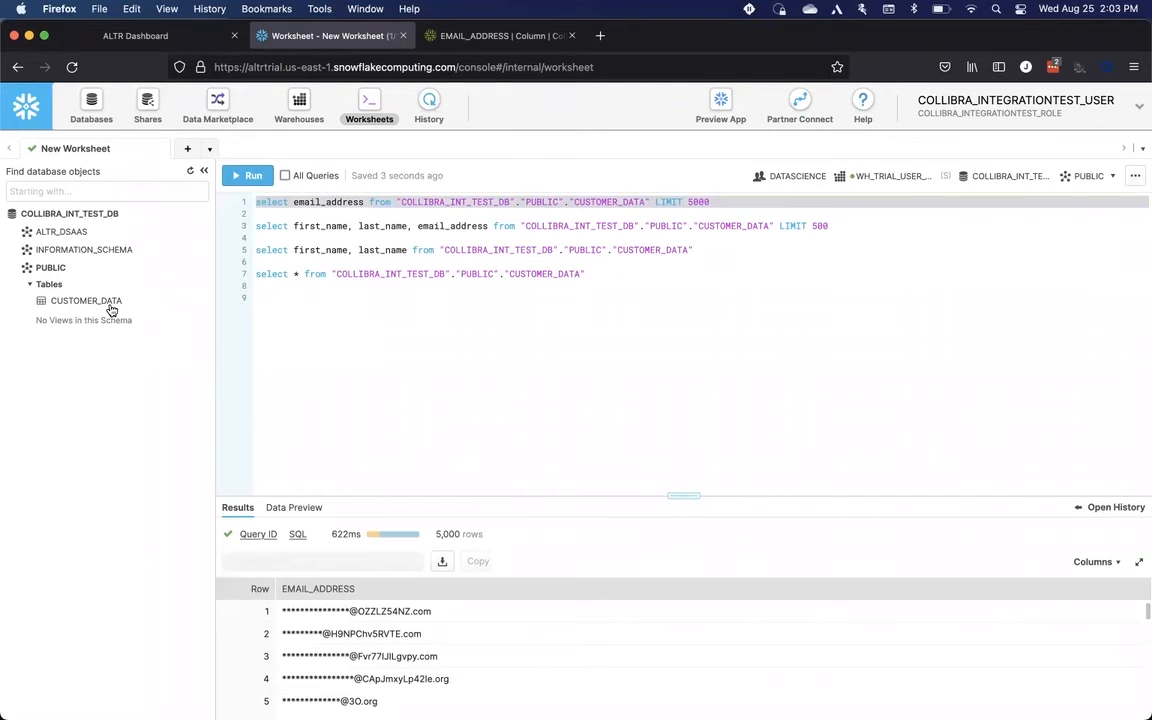
Step: Open the Data Policy thresholds in ALTR and enable the Credential Access Threat threshold
mouse_move(111, 310)
left_click(172, 38)
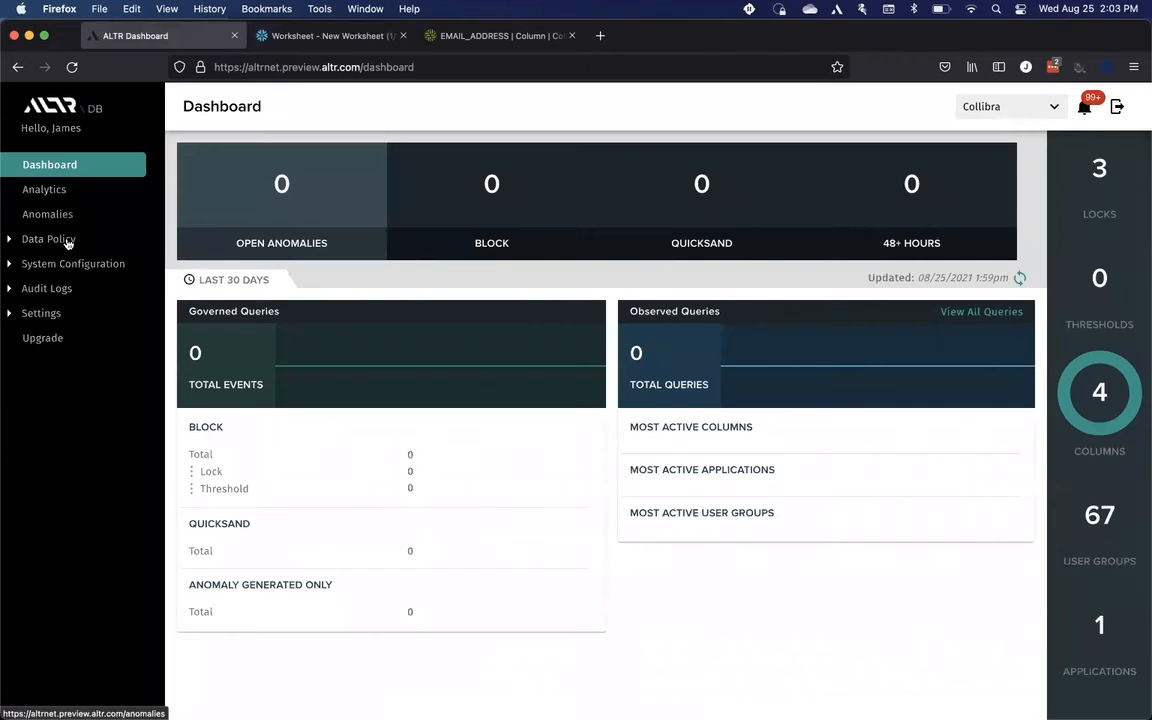
left_click(68, 241)
left_click(72, 266)
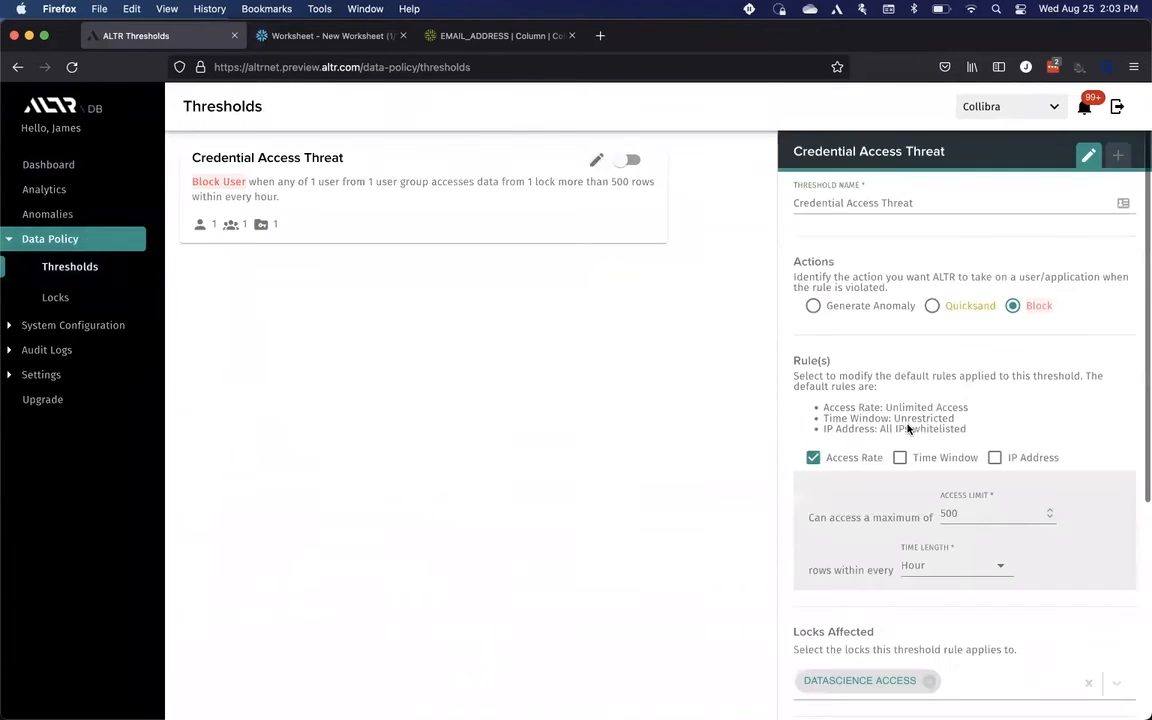
scroll(905, 432, "down", 1)
scroll(906, 431, "down", 1)
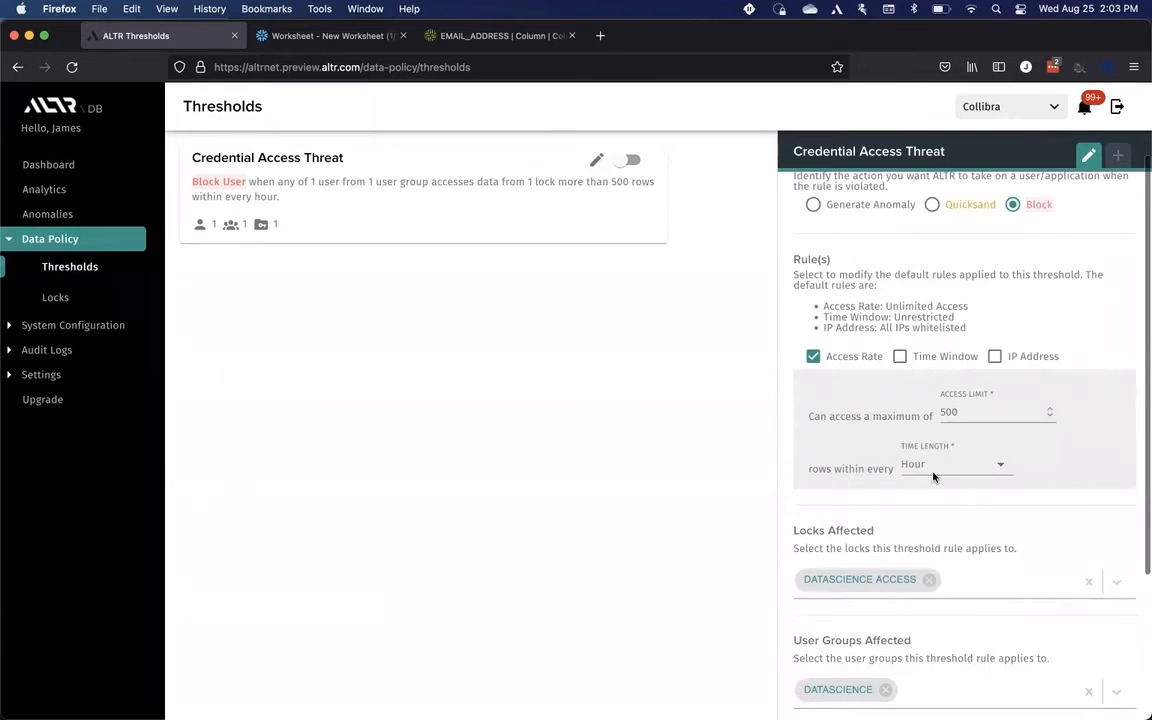
scroll(909, 456, "down", 1)
scroll(909, 456, "down", 2)
scroll(913, 453, "up", 3)
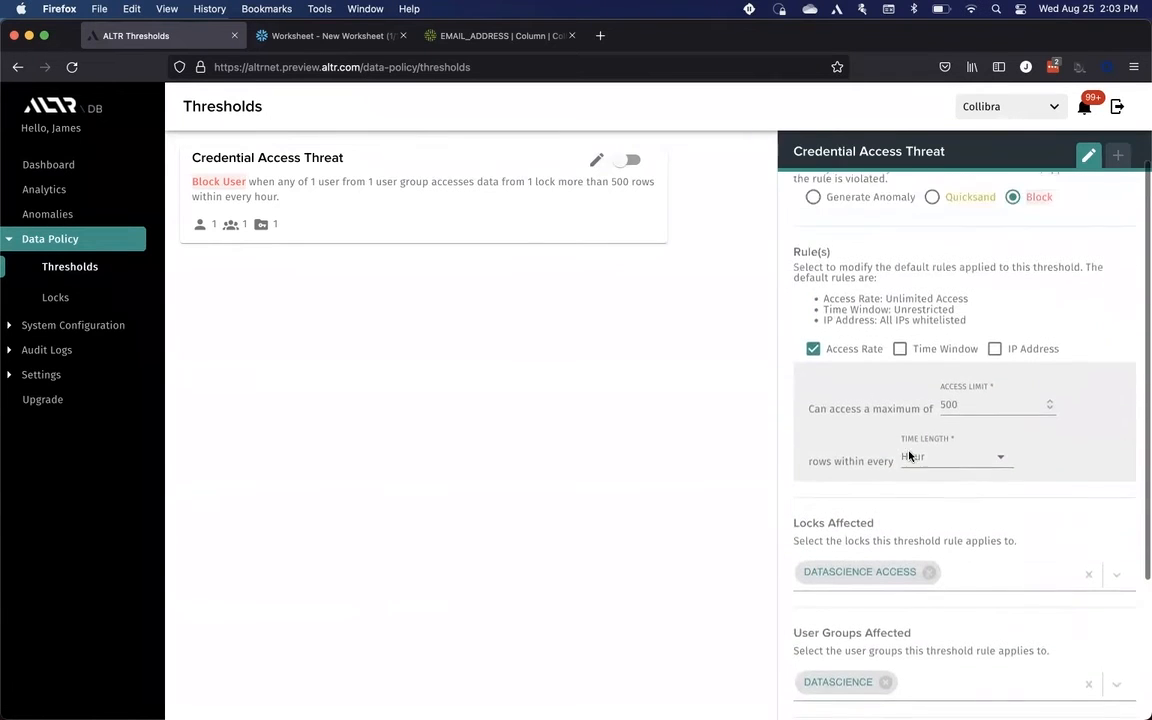
scroll(1020, 238, "up", 2)
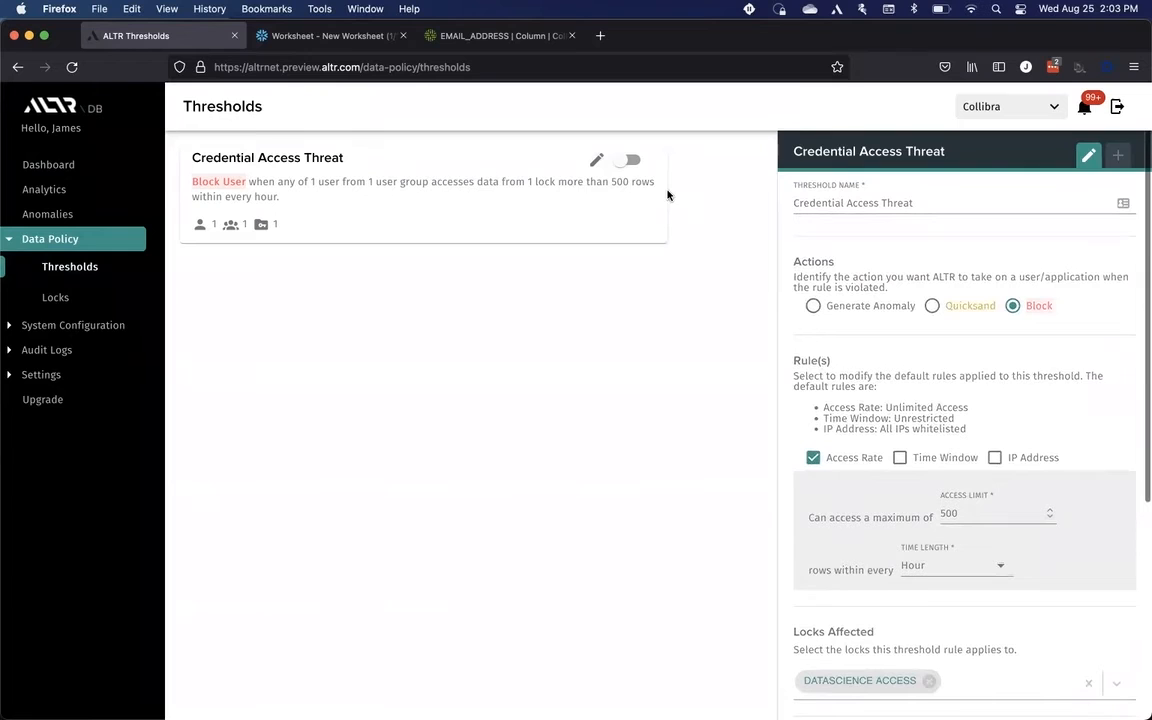
left_click(628, 162)
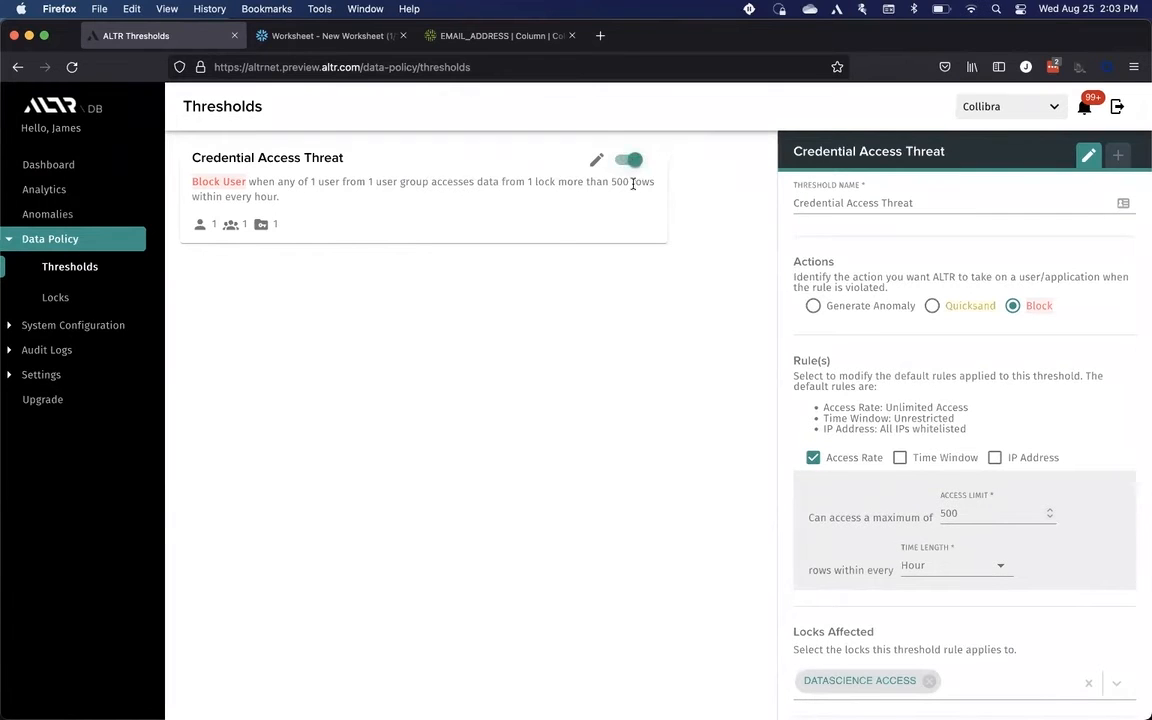
Step: Rerun the LIMIT 5000 email_address query in the Snowflake worksheet
left_click(316, 40)
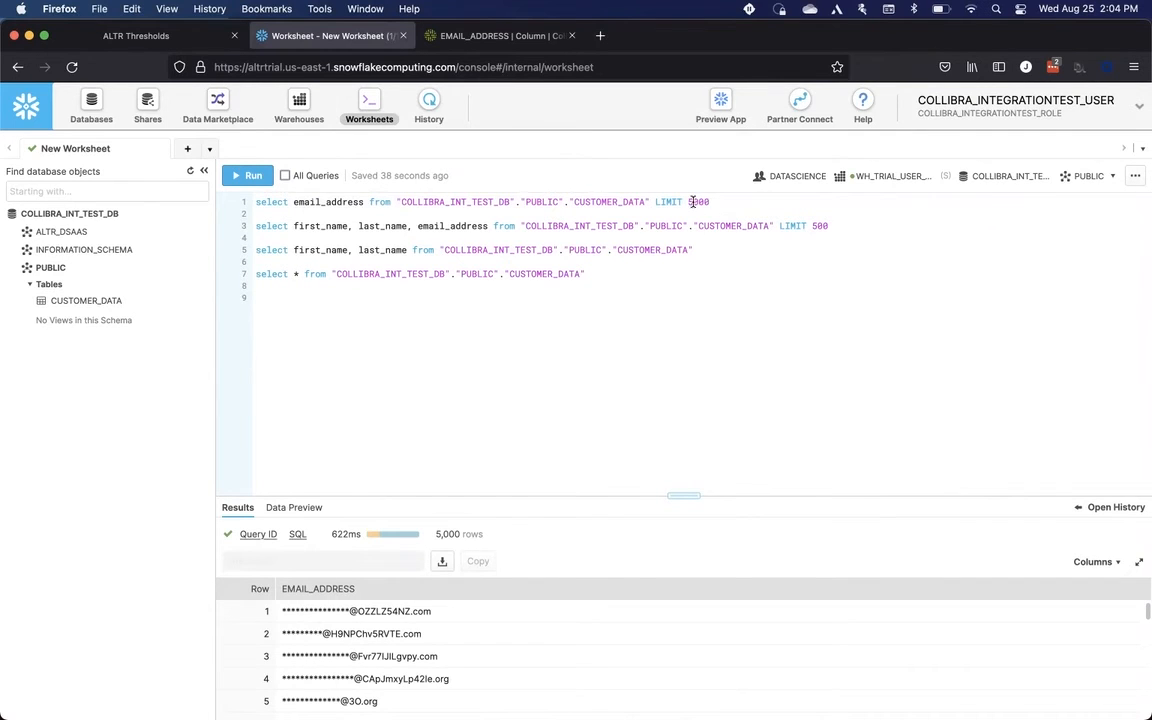
triple_click(604, 200)
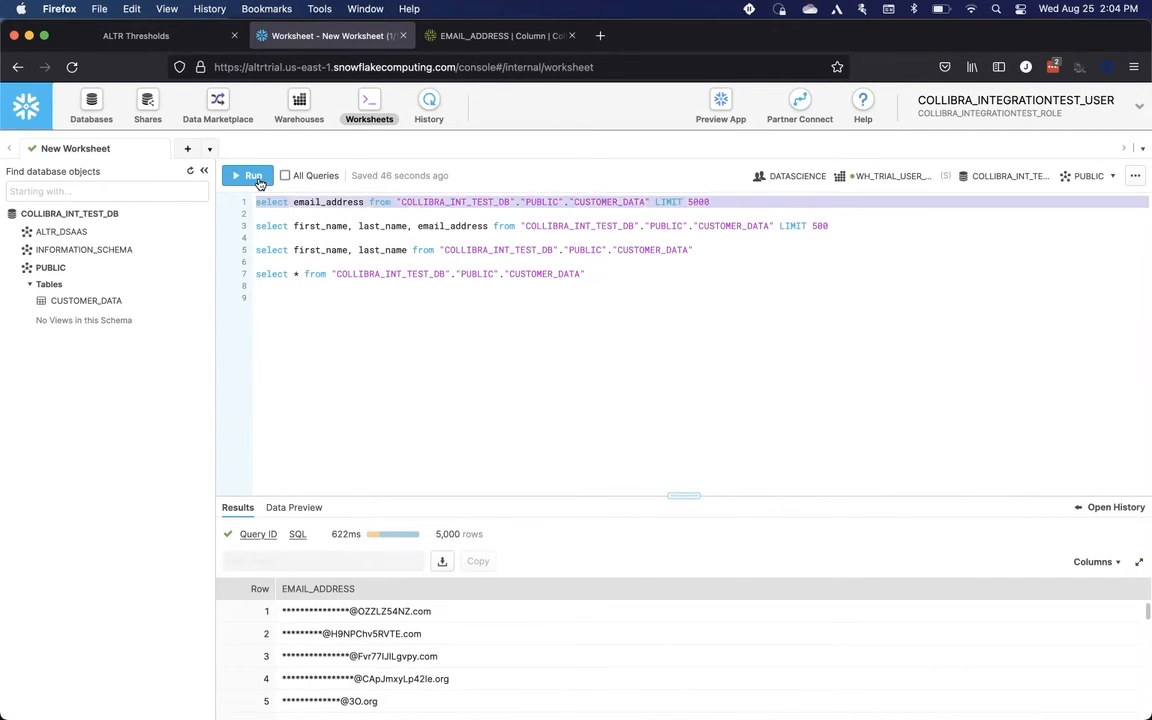
left_click(253, 177)
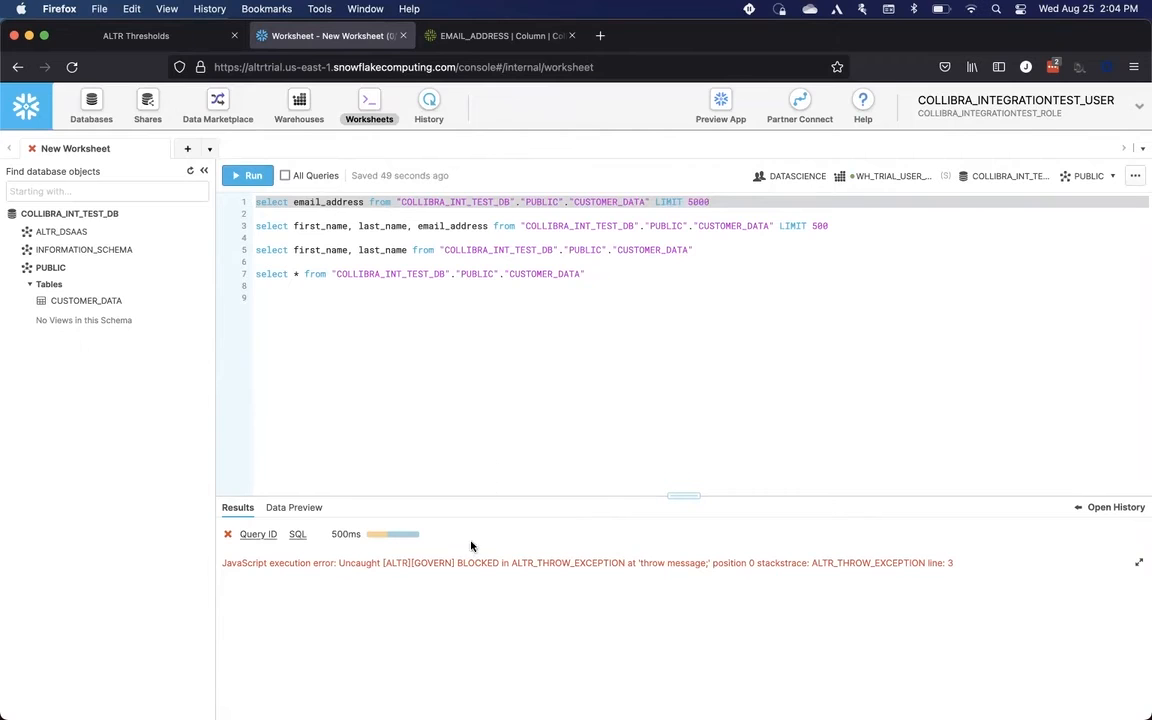
double_click(500, 563)
Step: Change the email_address query's LIMIT to 5 and run it
left_click(722, 202)
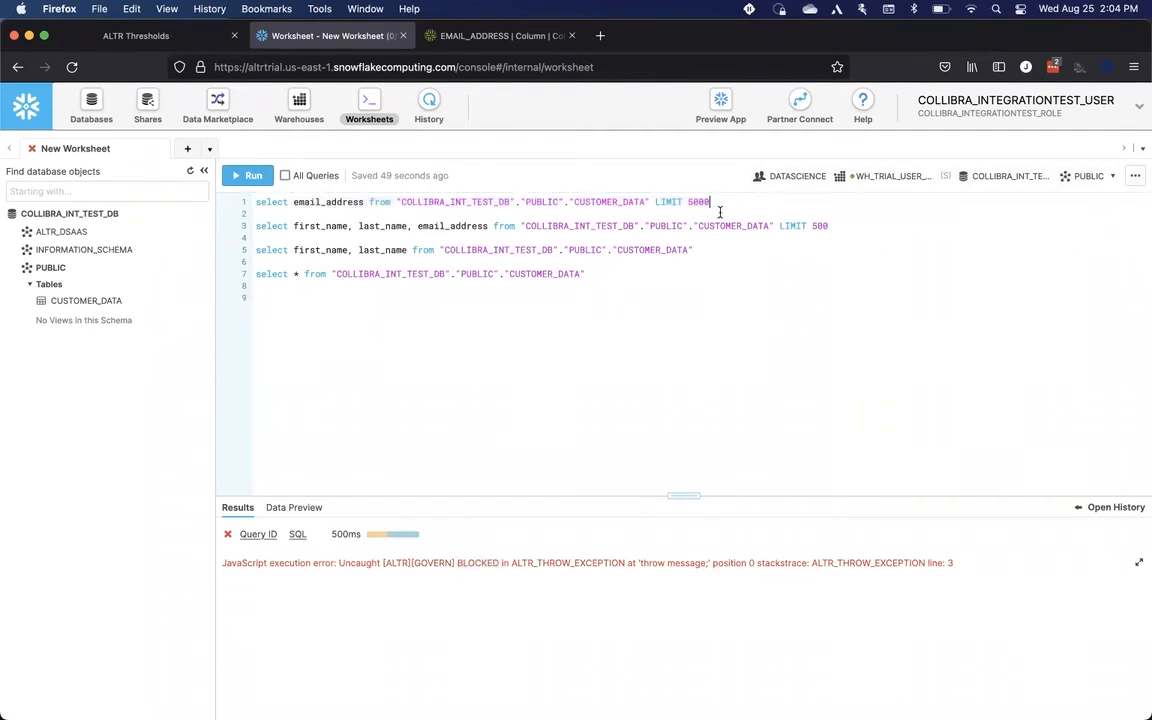
key("BackSpace")
triple_click(661, 203)
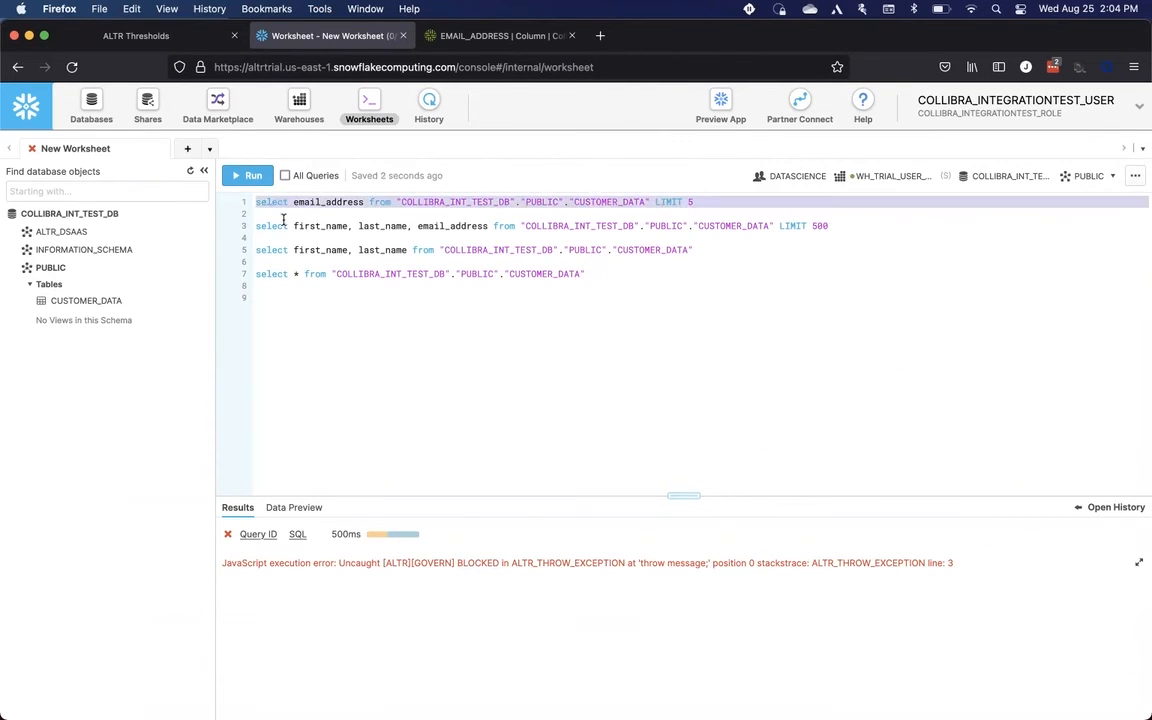
left_click(254, 177)
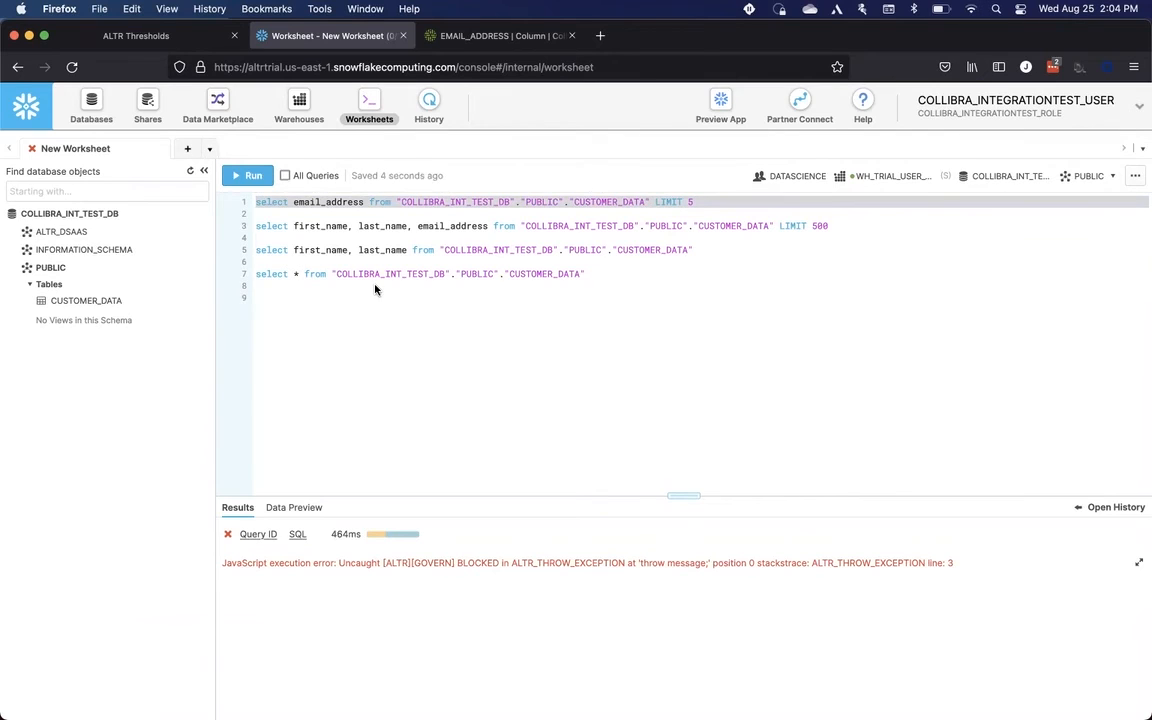
double_click(467, 563)
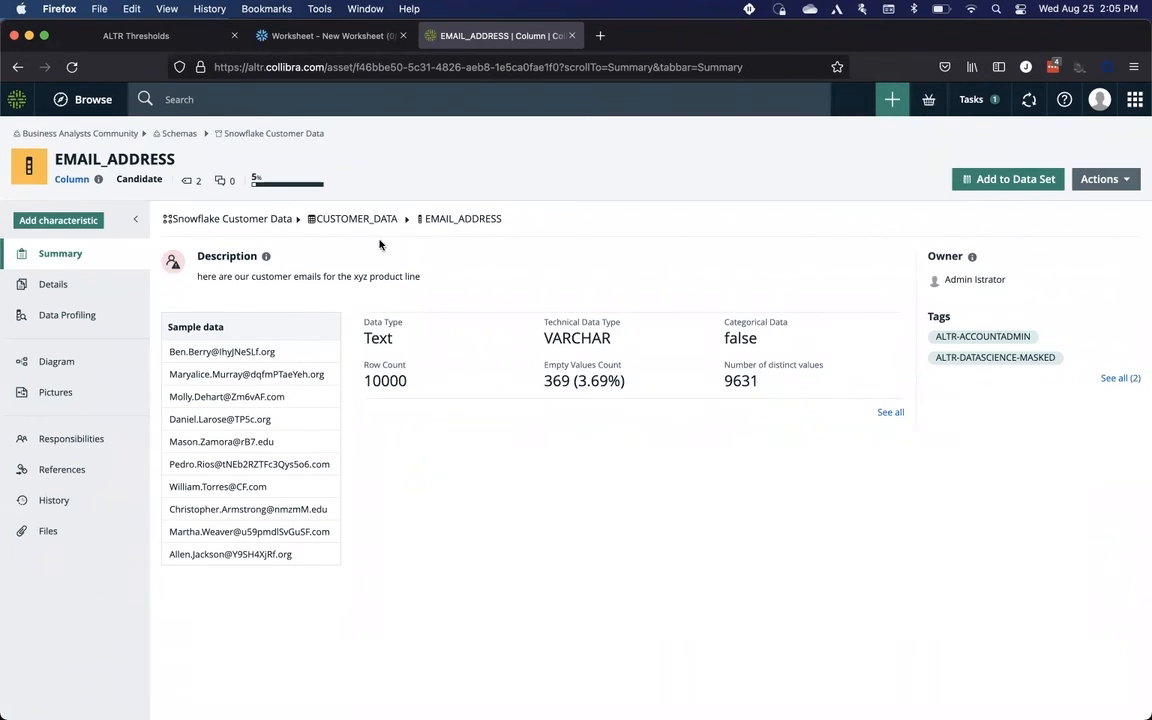
Step: Open the ALTR Query Log and examine the full information of the 5000-row DATASCIENCE email query, then return to Collibra
left_click(162, 35)
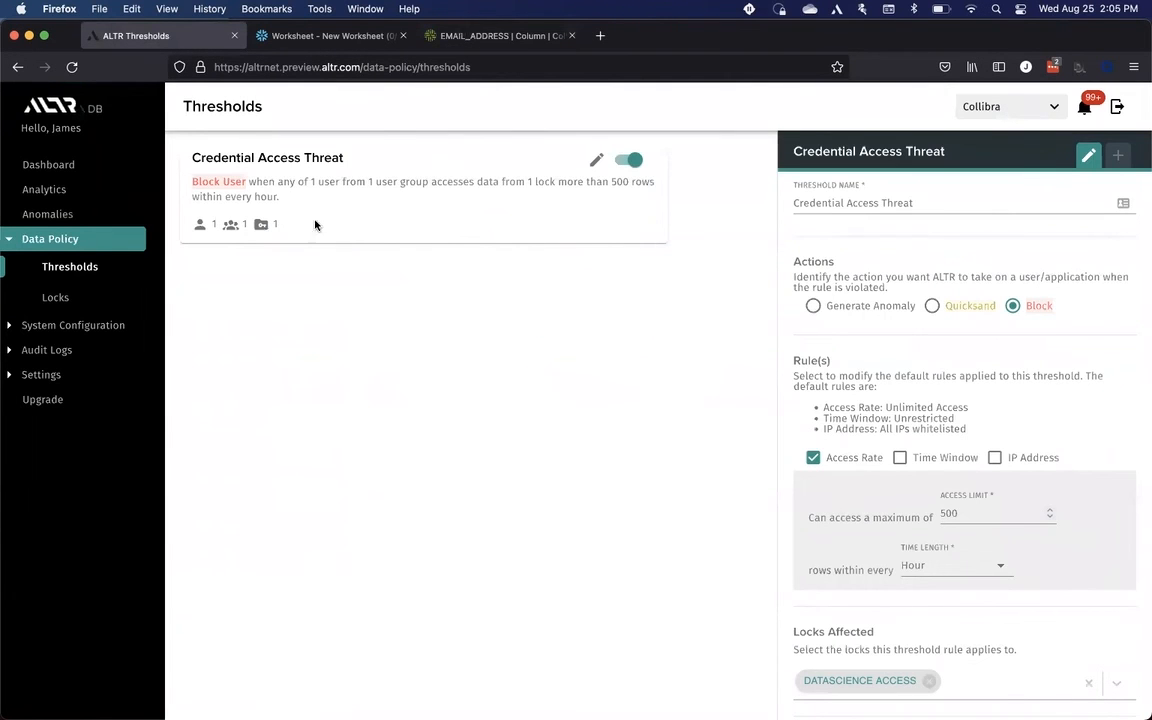
left_click(67, 352)
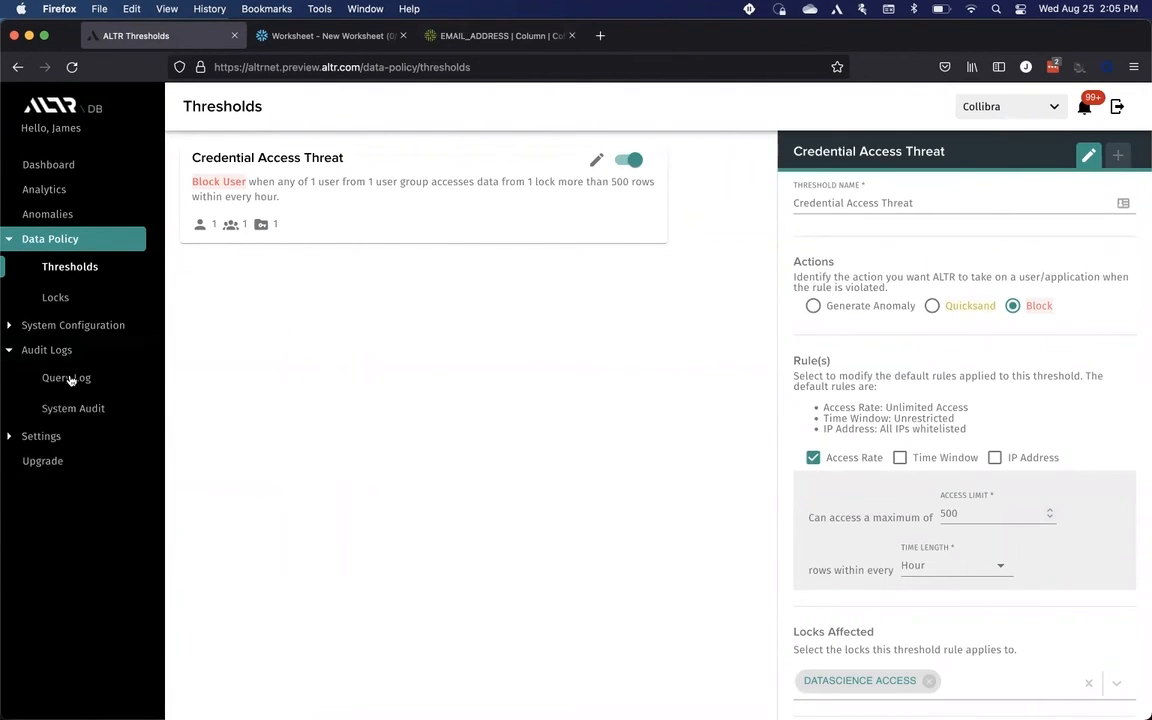
left_click(159, 380)
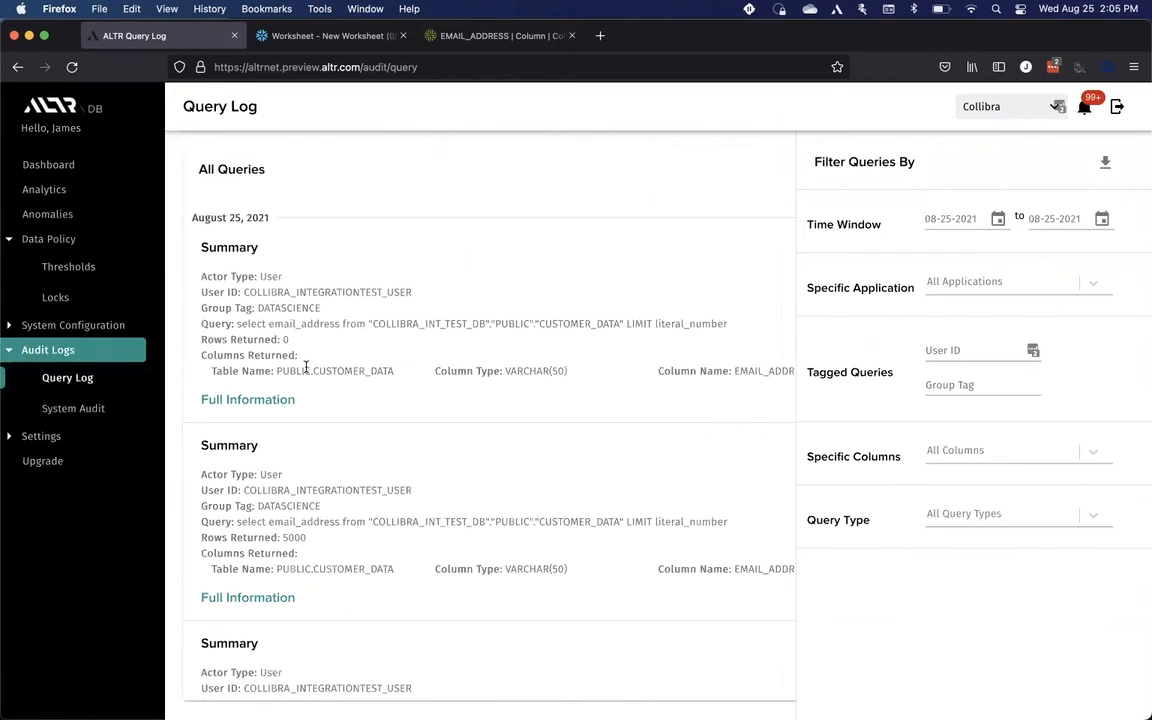
scroll(314, 393, "down", 3)
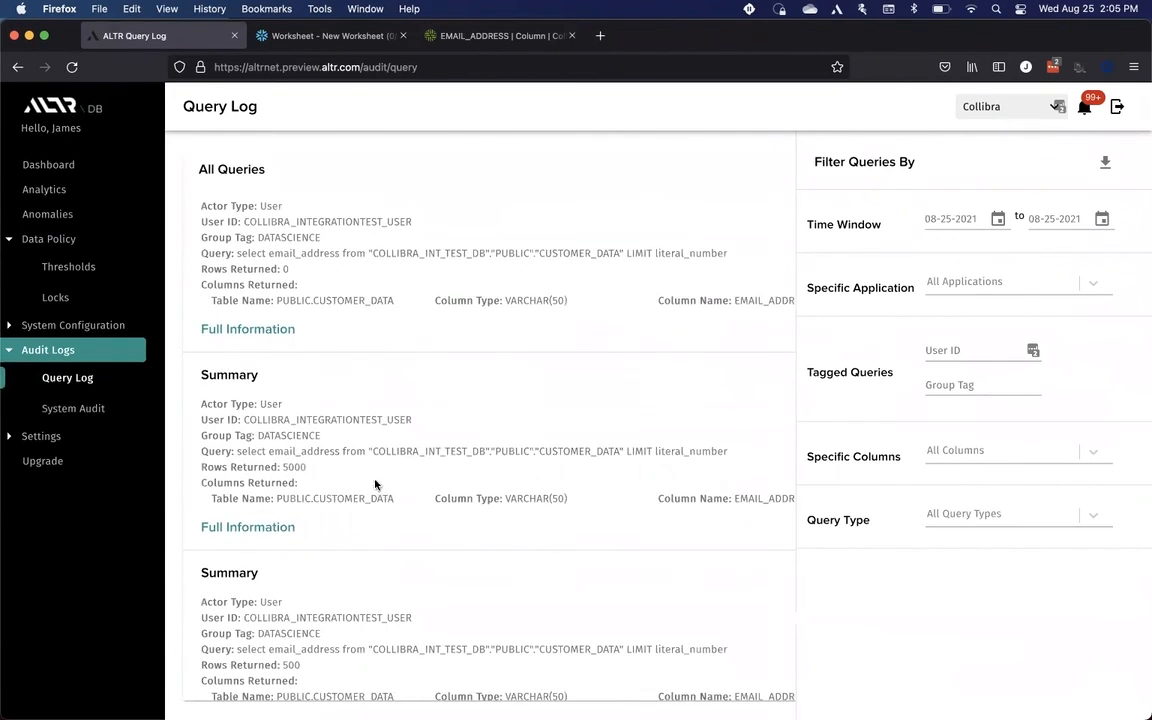
left_click(331, 386)
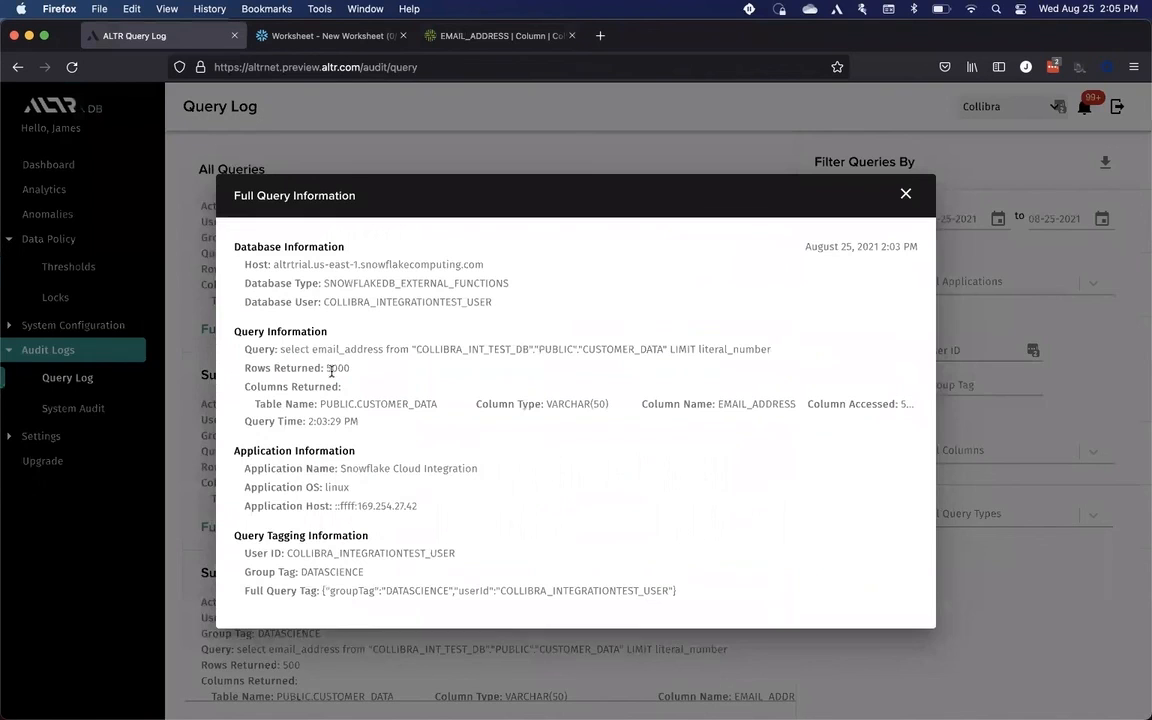
double_click(331, 368)
left_click_drag(300, 553, 374, 553)
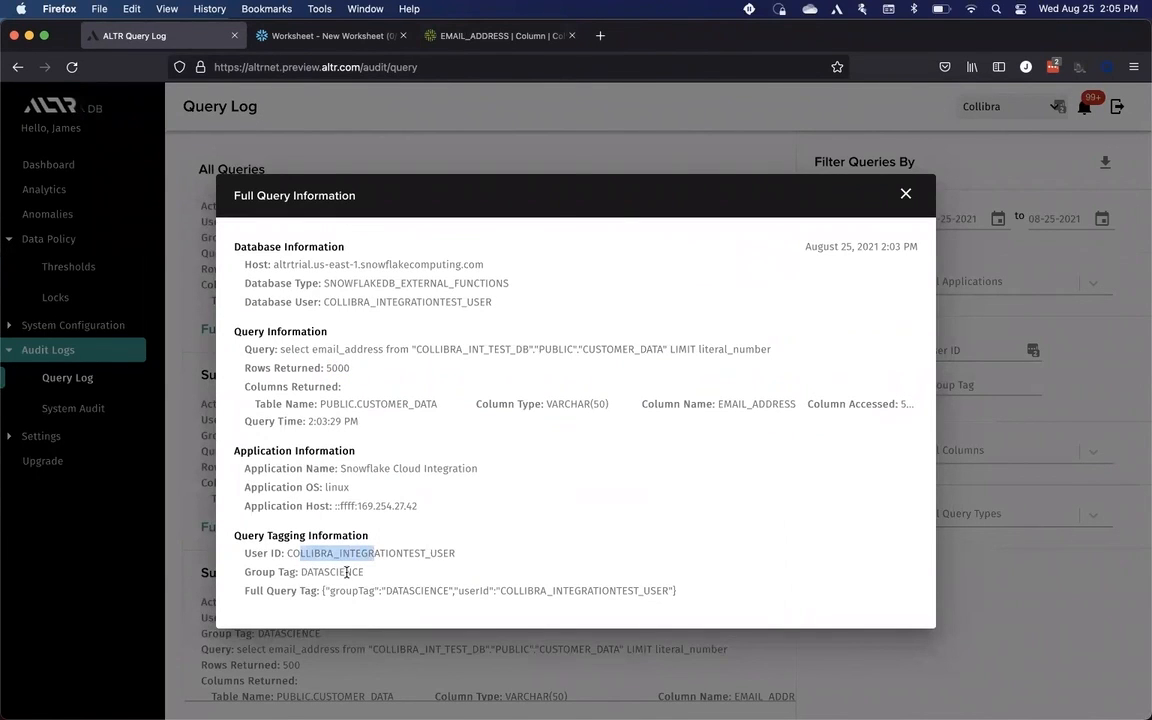
double_click(347, 572)
left_click(472, 36)
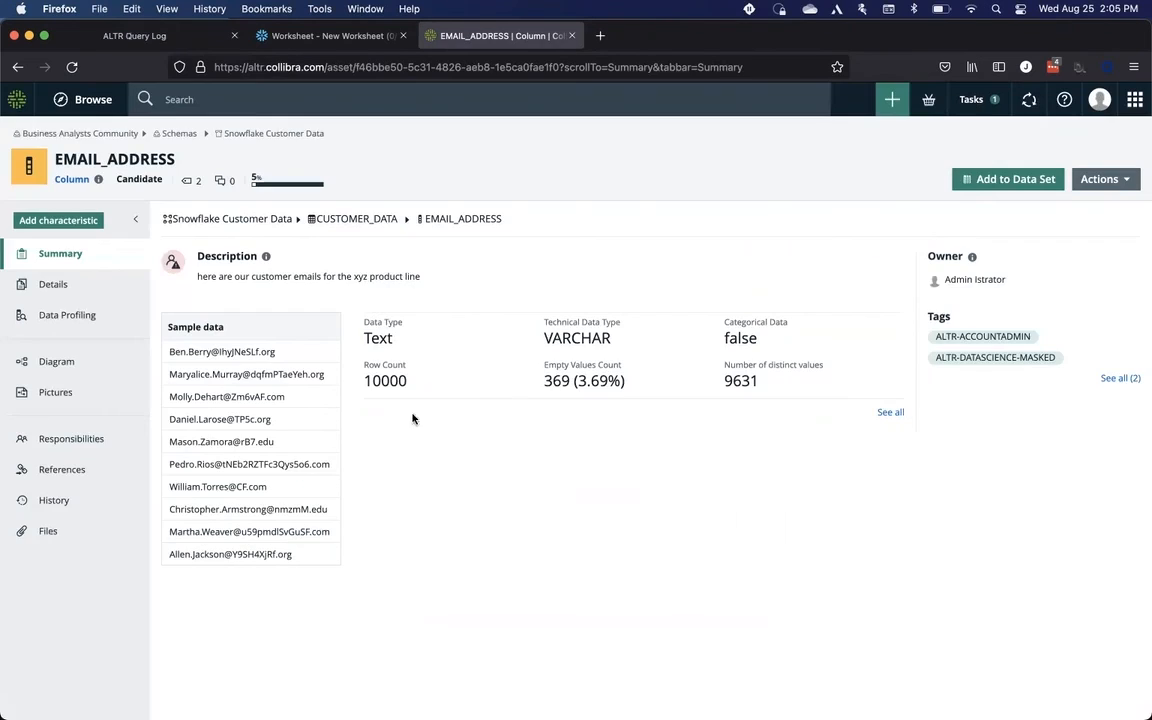